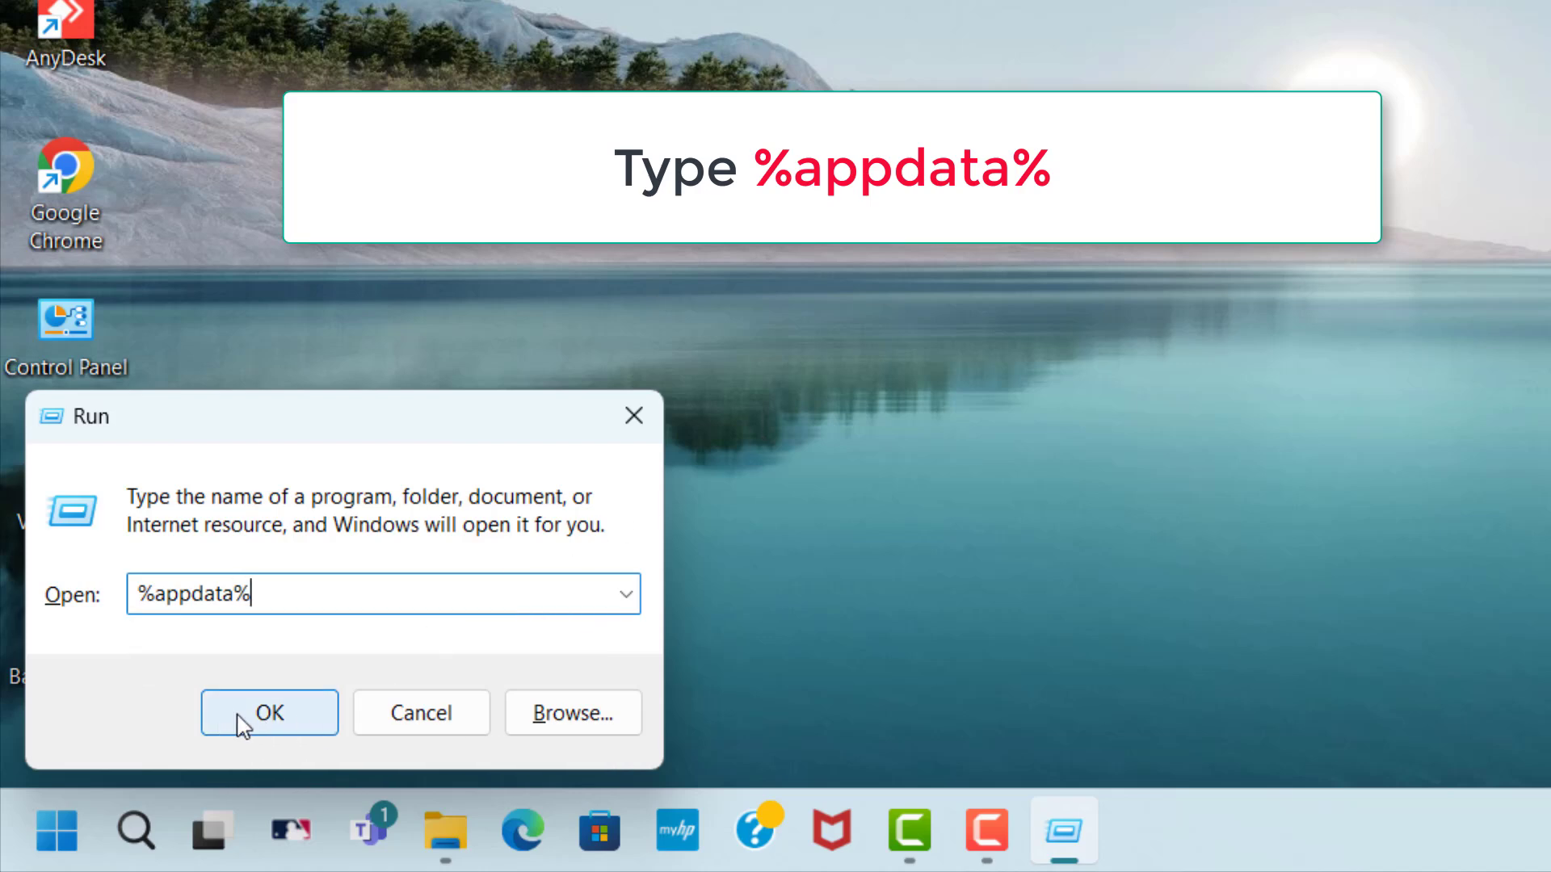
Open the %appdata% location through Run and go to the AppData > Local > Temp folder.
{"action": "left_click", "coordinate": [321, 715]}
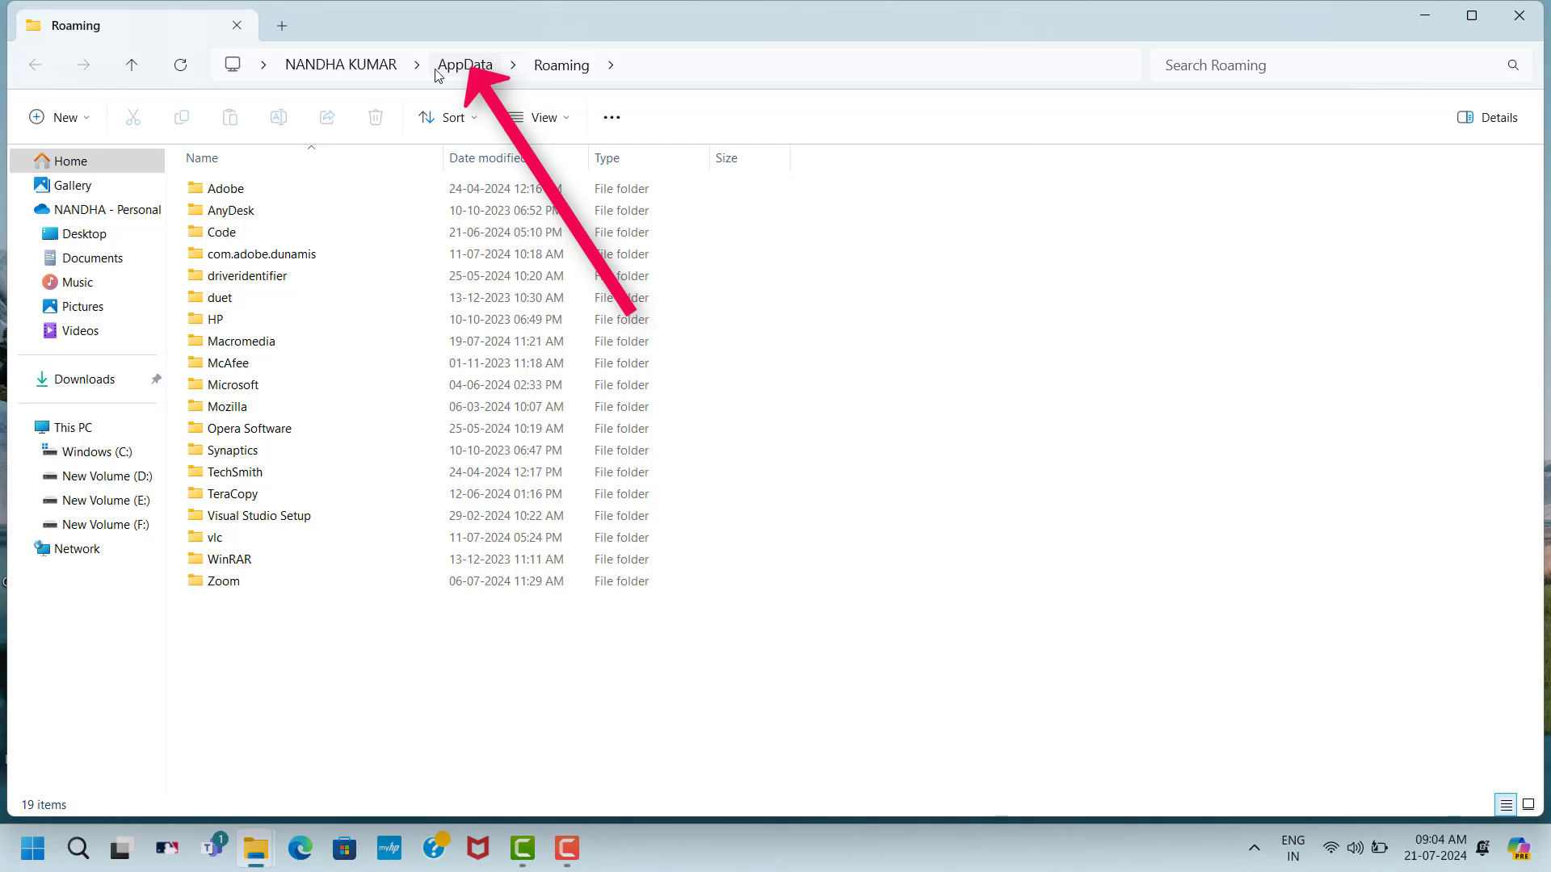
{"action": "left_click", "coordinate": [477, 66]}
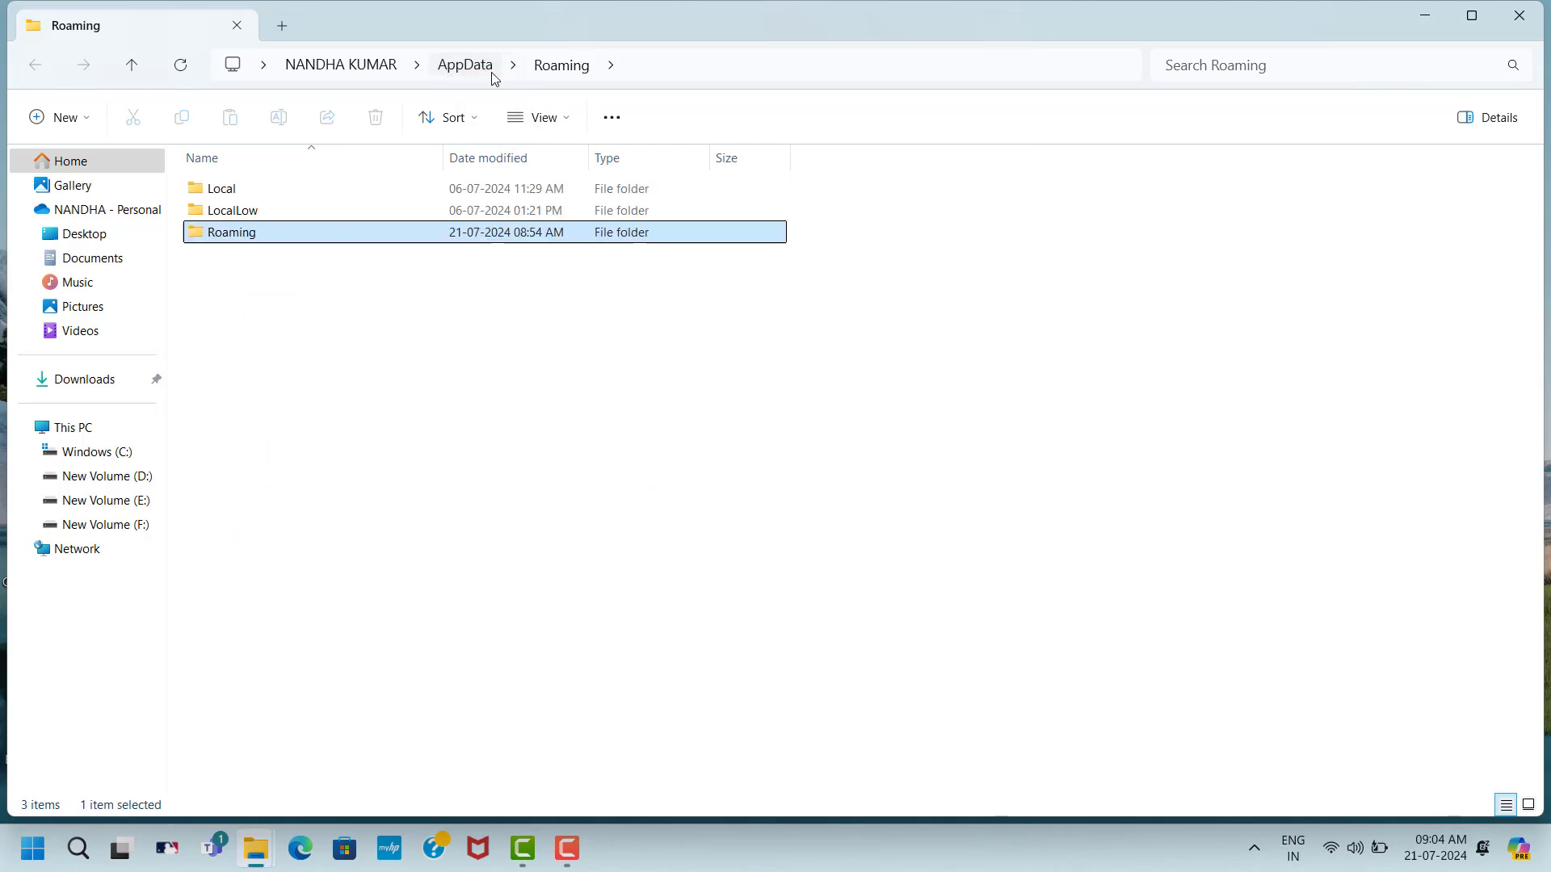
{"action": "left_click", "coordinate": [249, 194]}
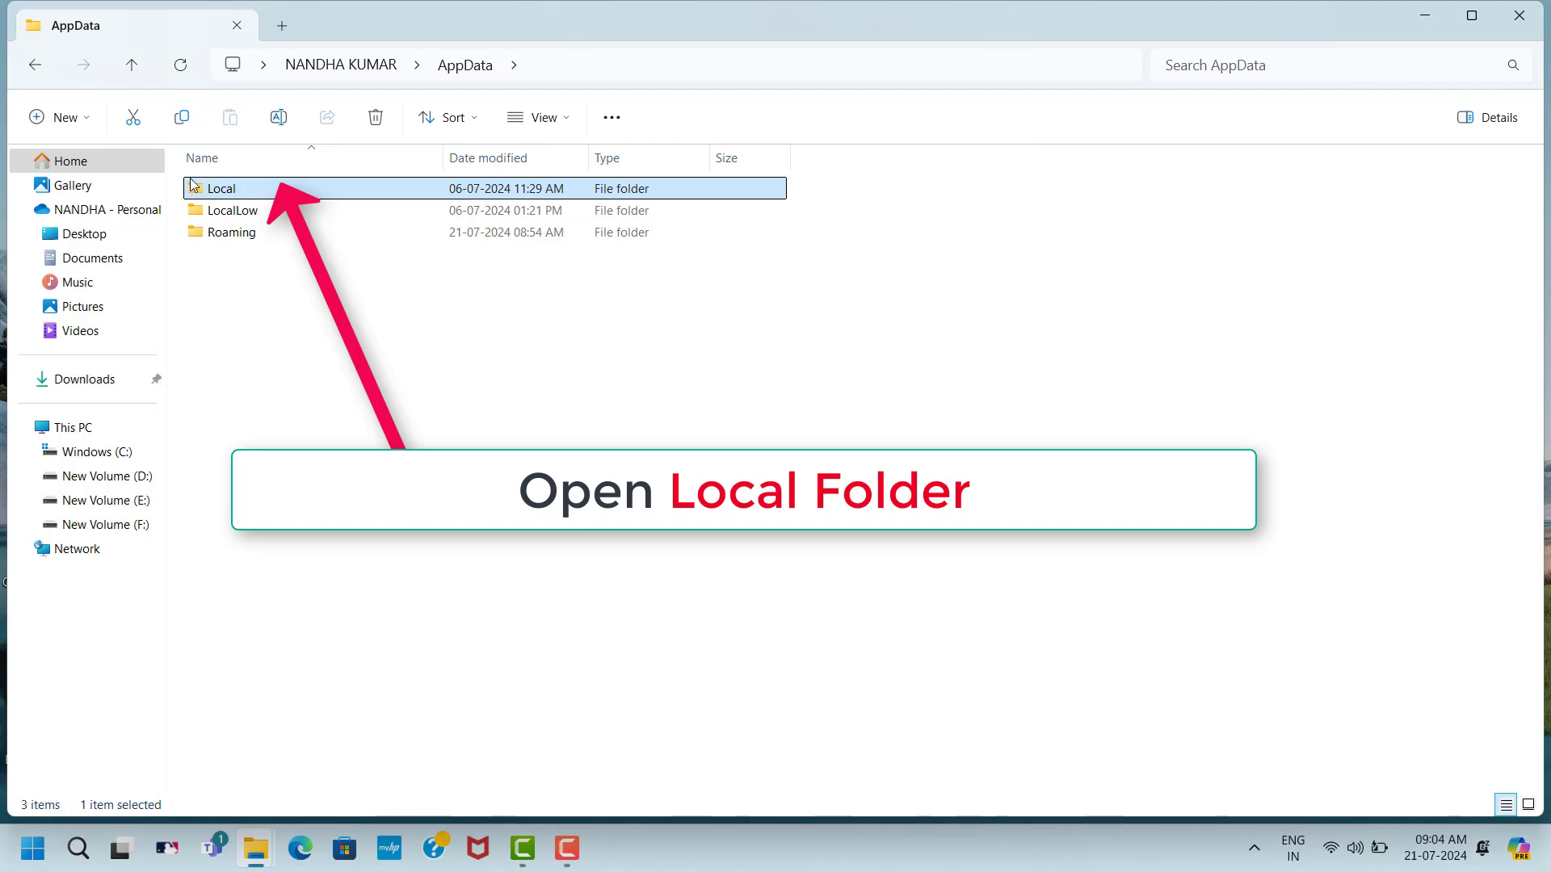
{"action": "double_click", "coordinate": [252, 195]}
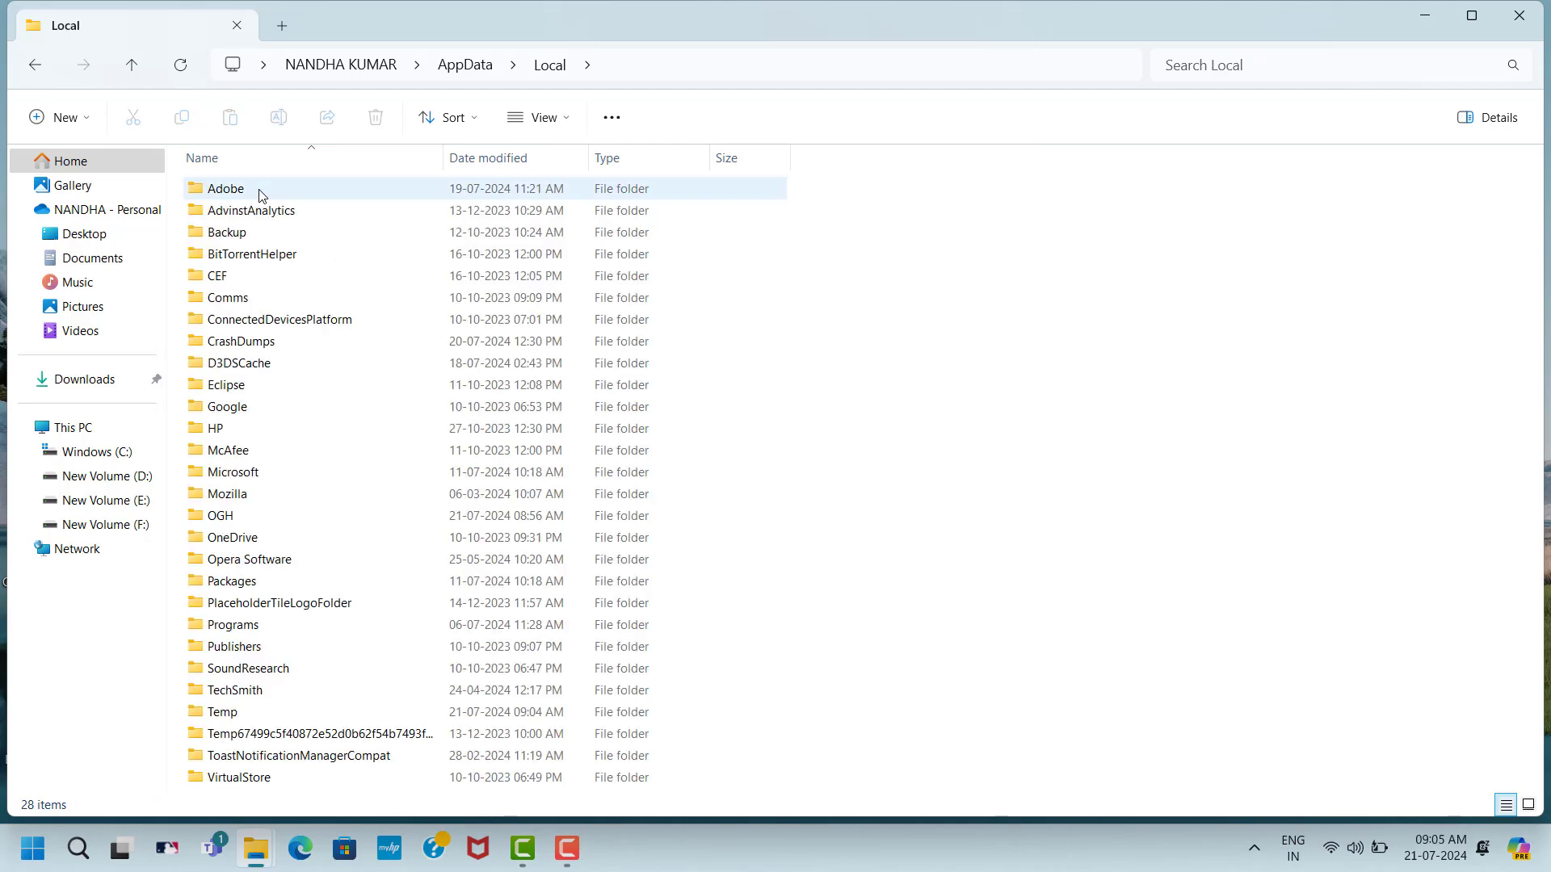
{"action": "left_click", "coordinate": [186, 712]}
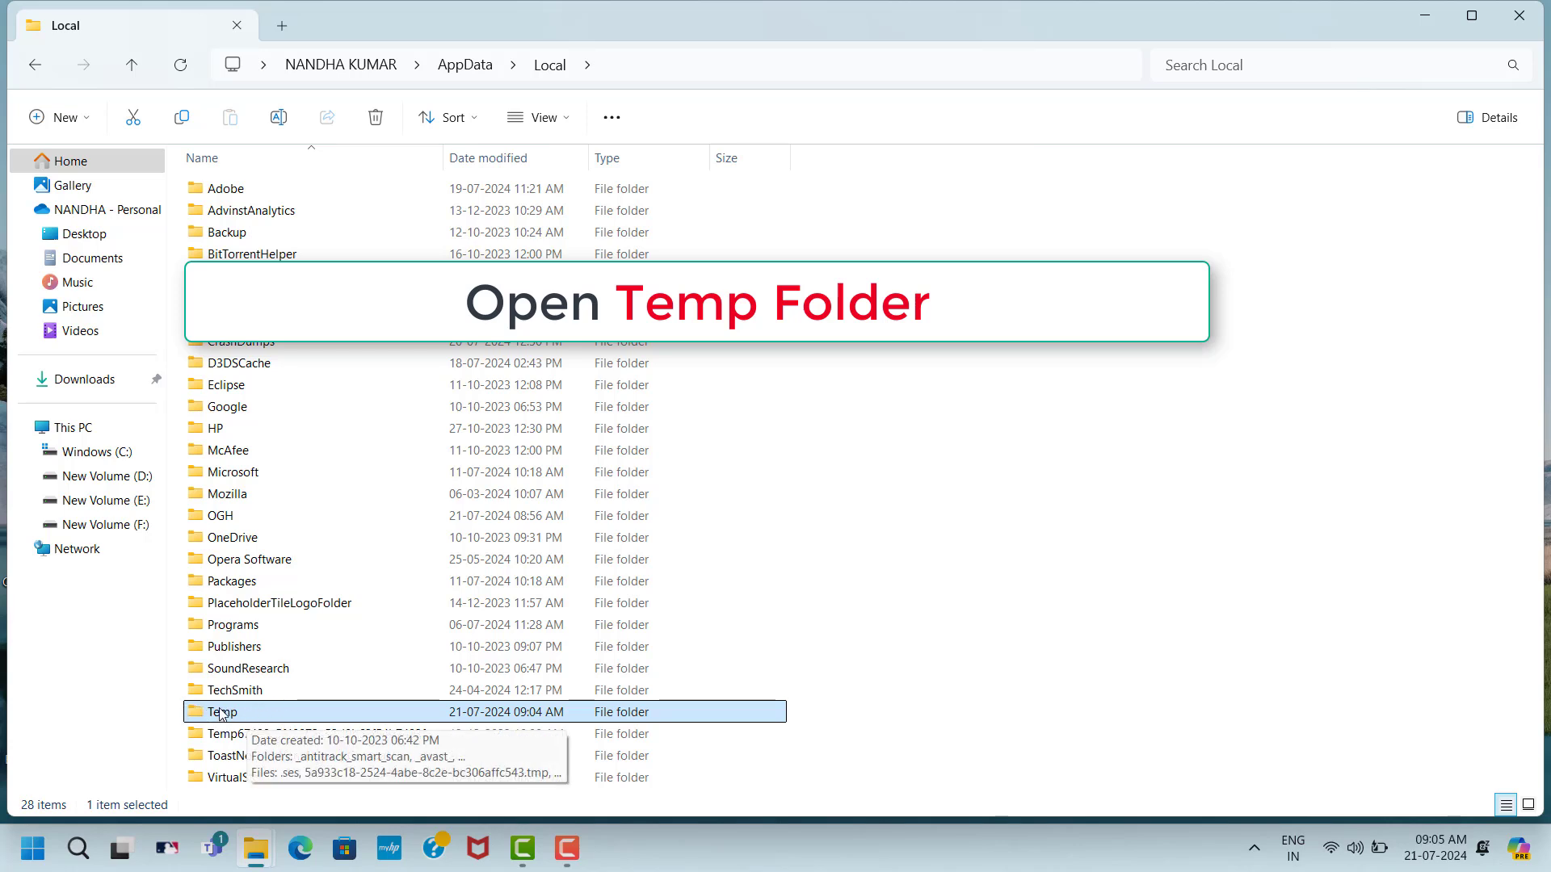
{"action": "double_click", "coordinate": [221, 714]}
Select all files and folders in the local Temp folder and bring up the available actions for them.
{"action": "left_click", "coordinate": [367, 191]}
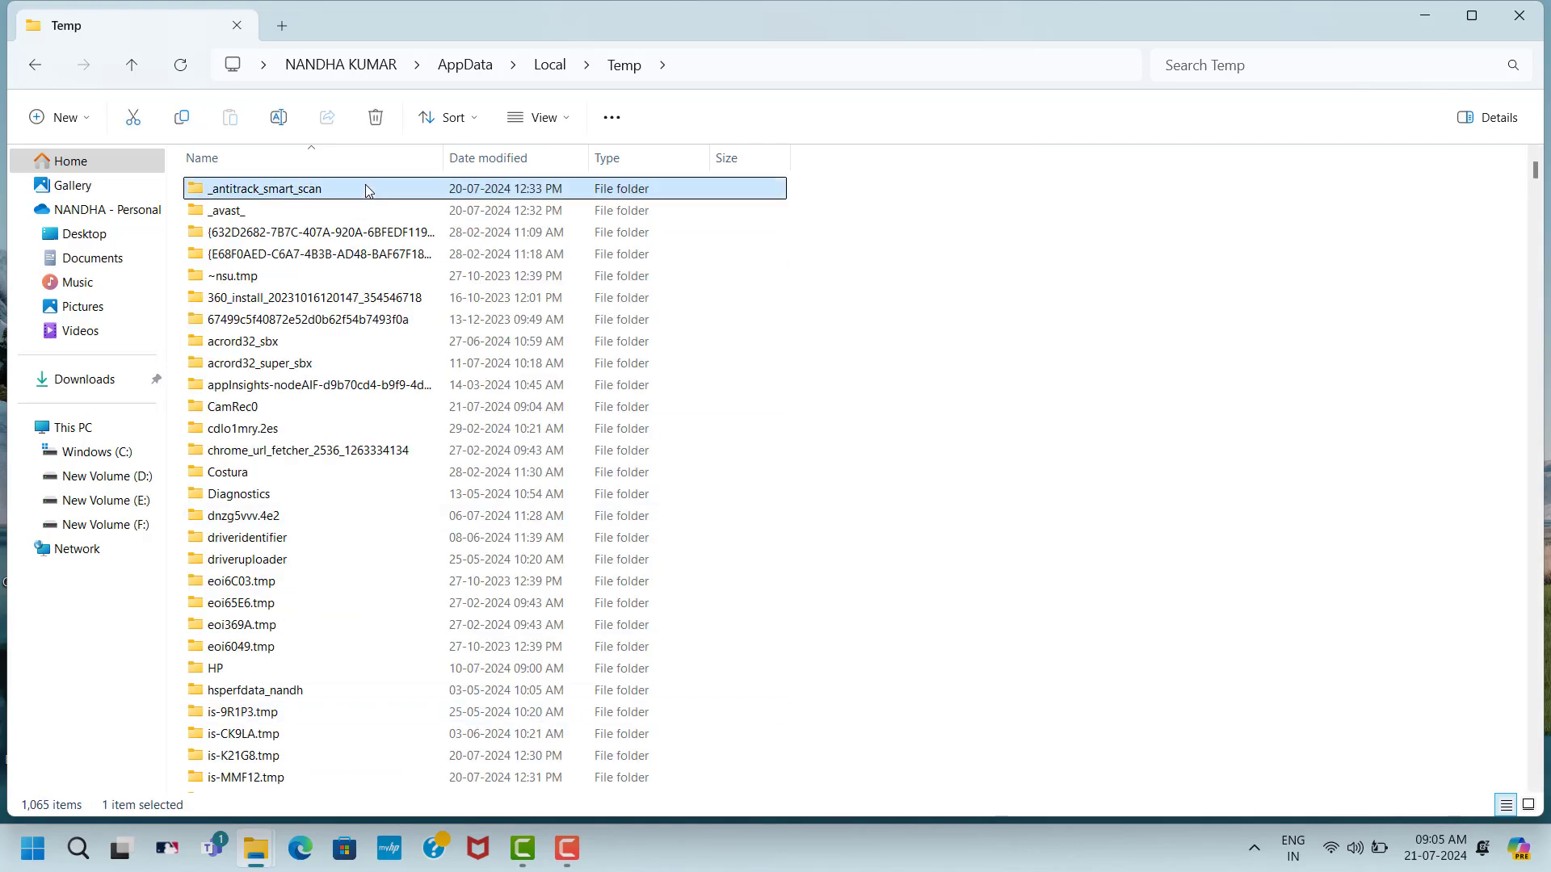
{"action": "key", "text": "ctrl+a"}
{"action": "right_click", "coordinate": [368, 191]}
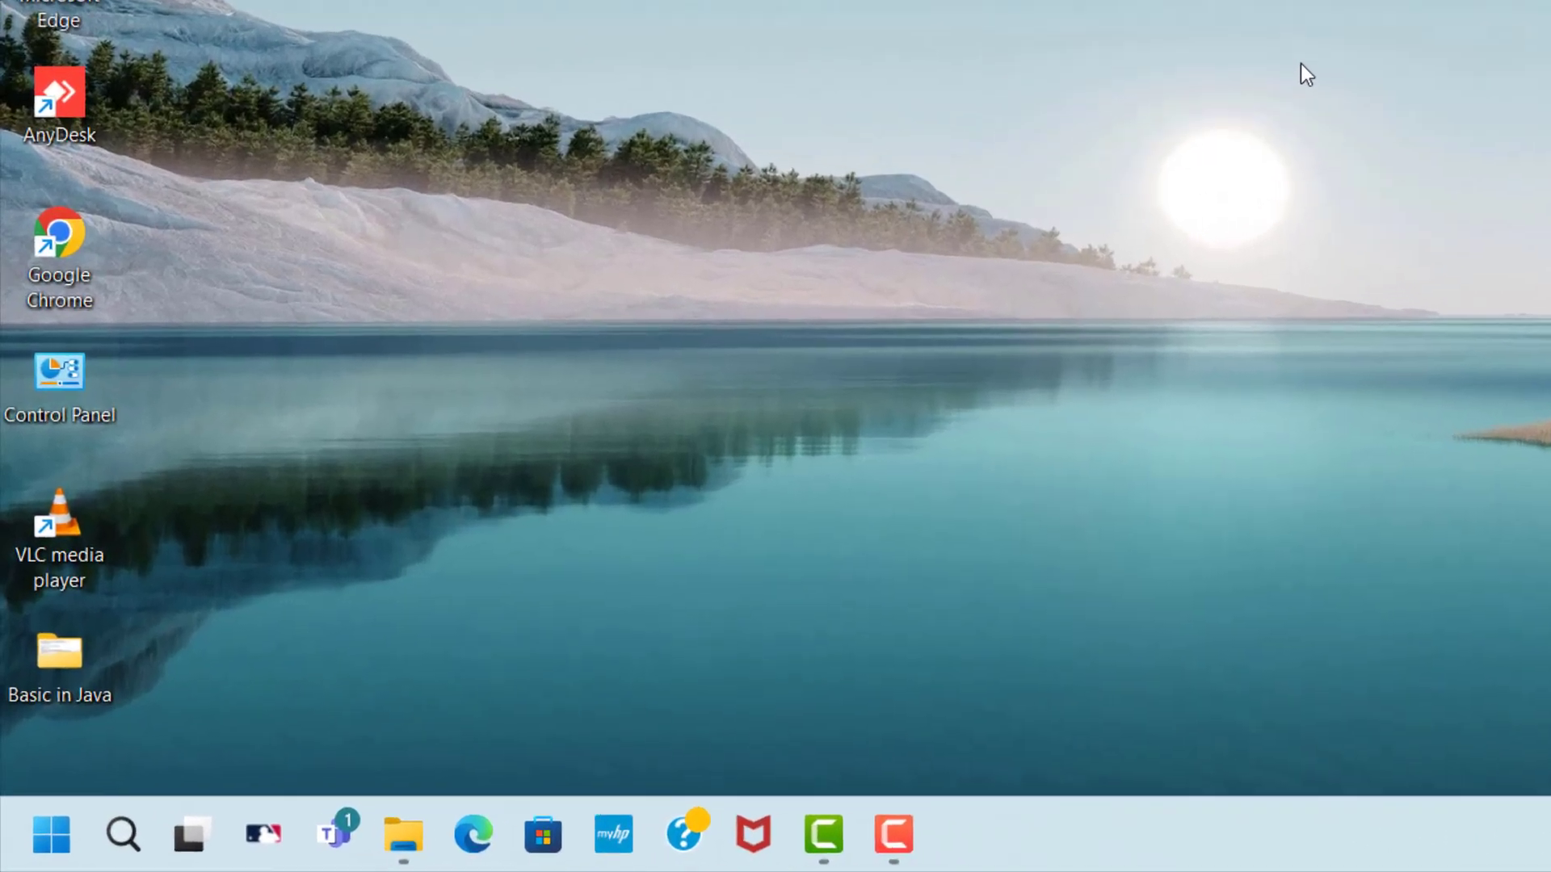
Run "temp" to open the Windows Temp folder, select all its contents and bring up the available actions for them.
{"action": "key", "text": "super+r"}
{"action": "type", "text": "temp"}
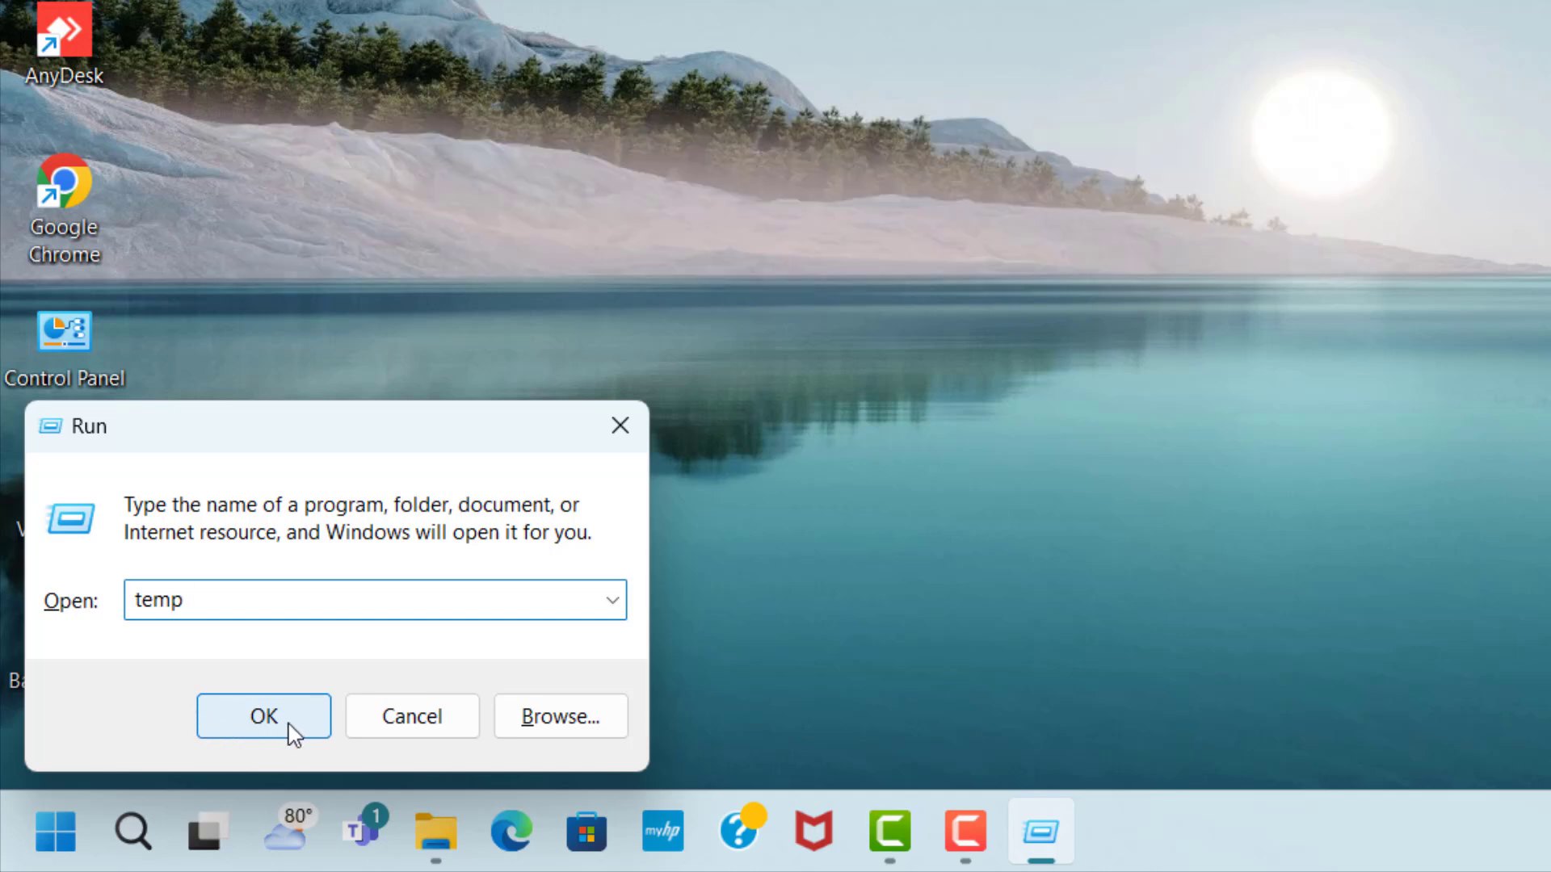
{"action": "left_click", "coordinate": [294, 725]}
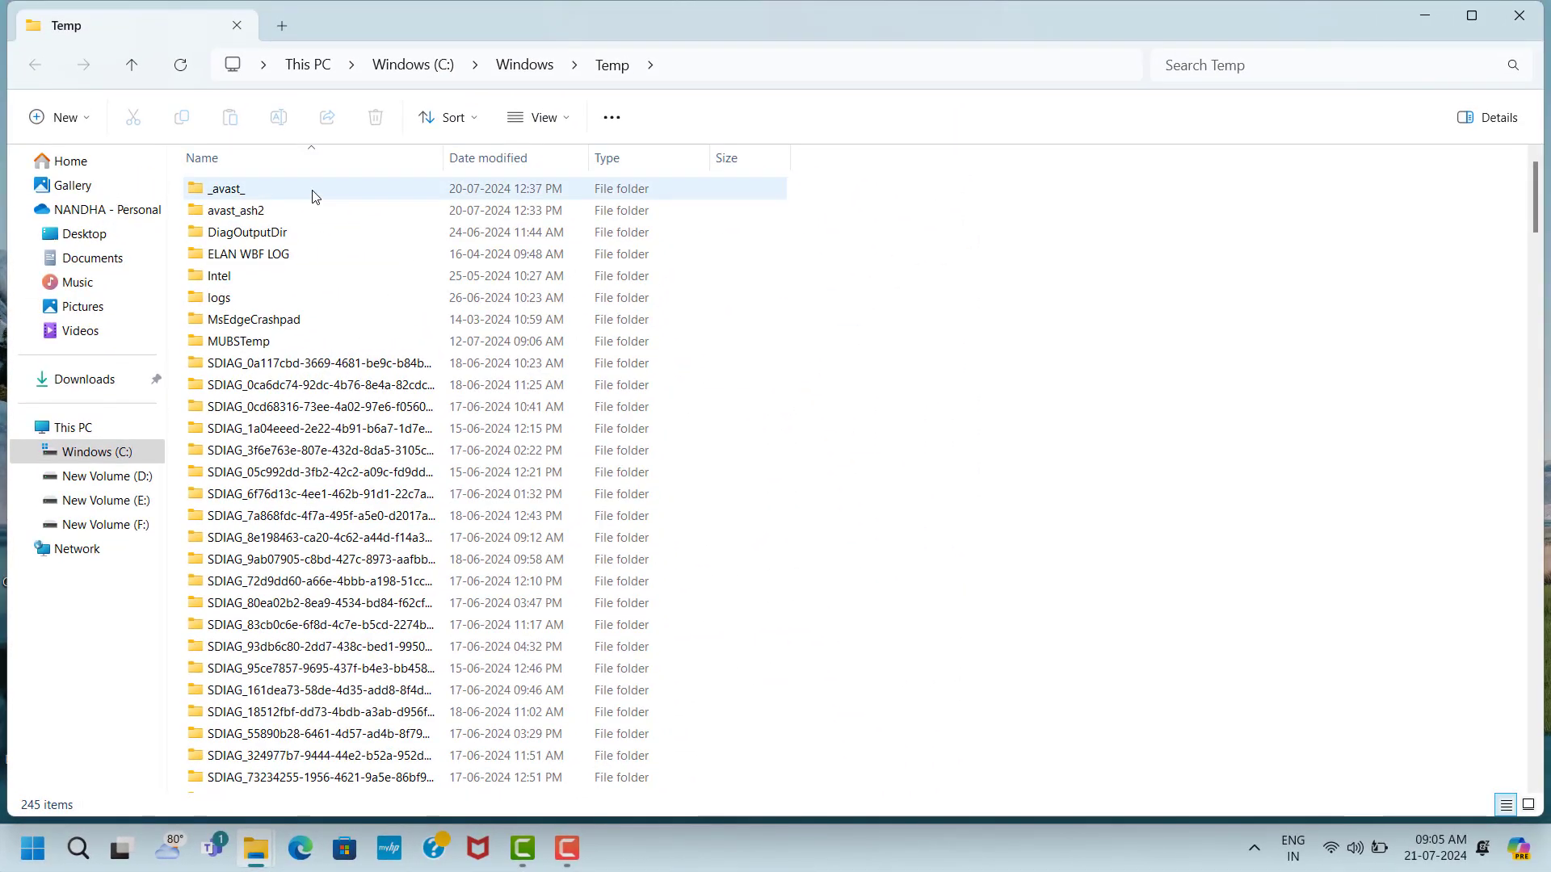
{"action": "left_click", "coordinate": [314, 192]}
{"action": "key", "text": "ctrl+a"}
{"action": "right_click", "coordinate": [313, 193]}
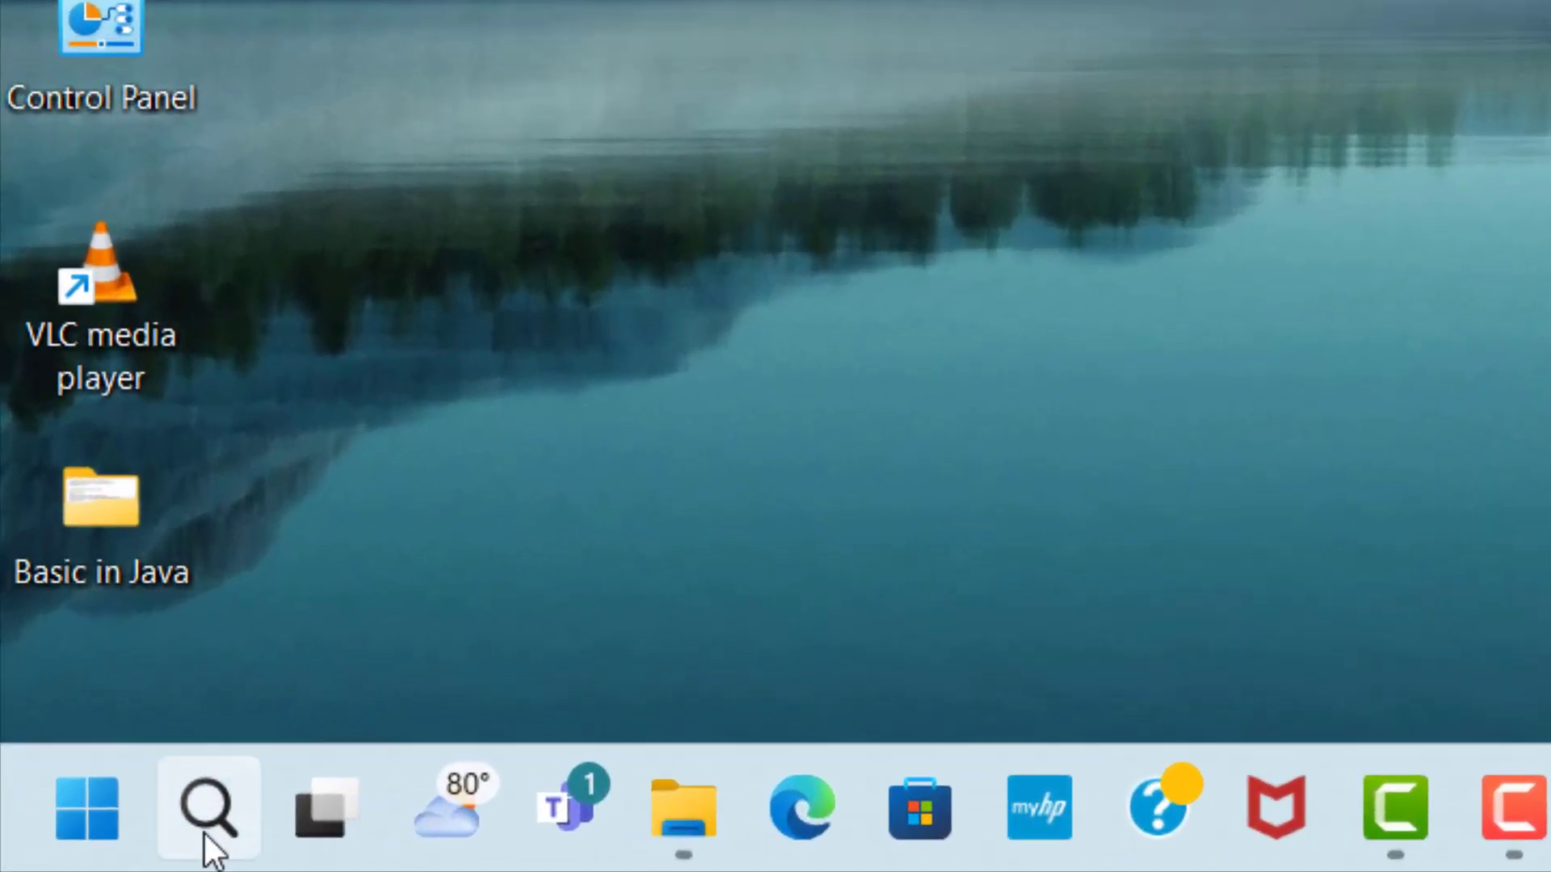
Find and open the "Check for updates" system setting and start a Windows update check.
{"action": "left_click", "coordinate": [205, 828]}
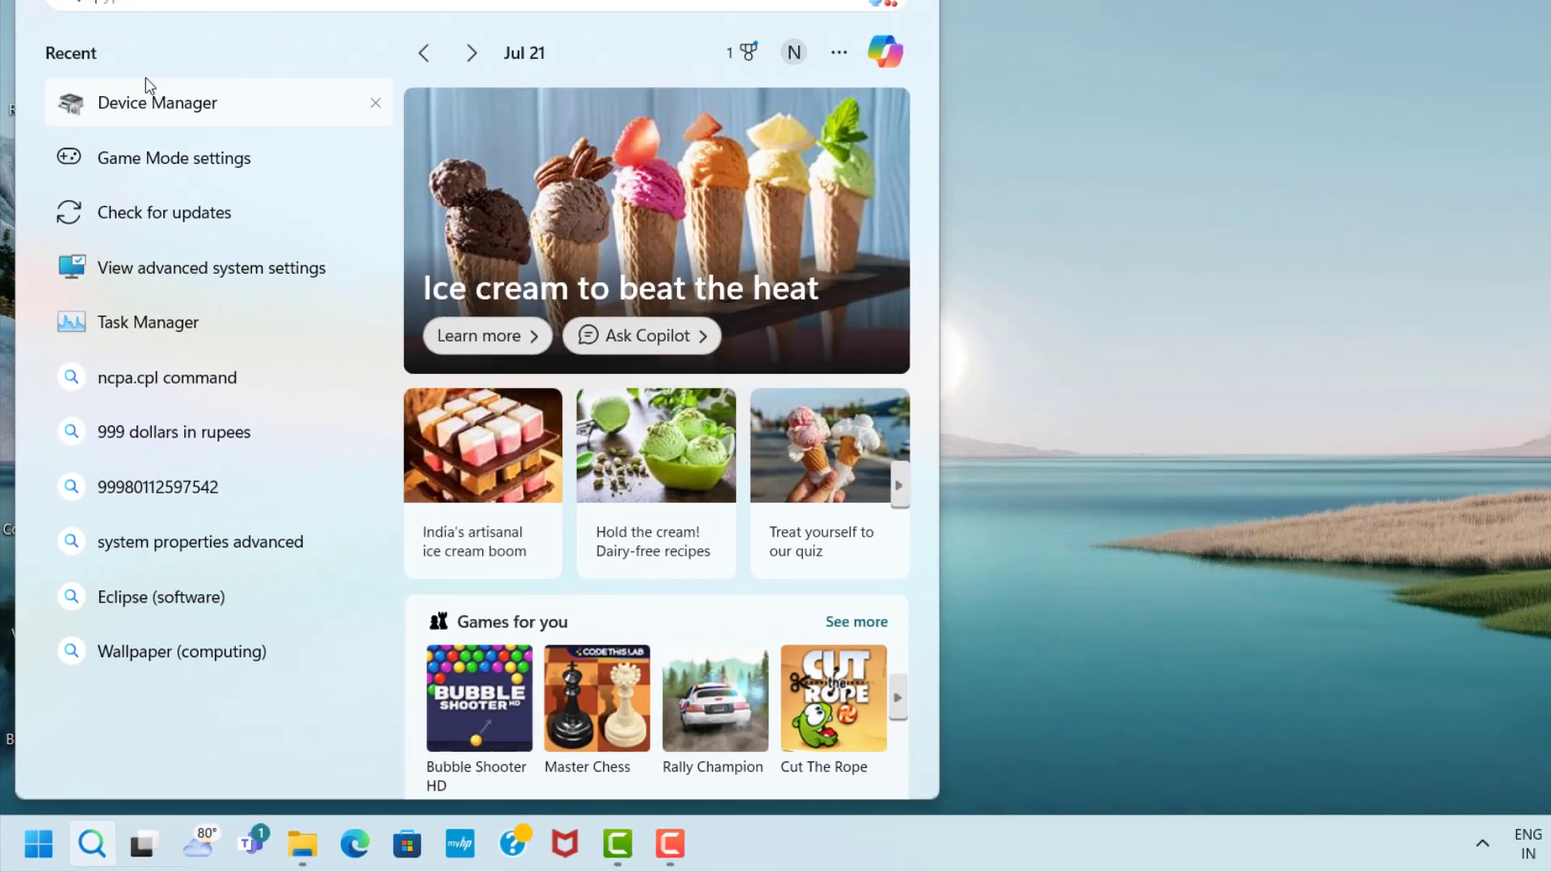
{"action": "type", "text": "che"}
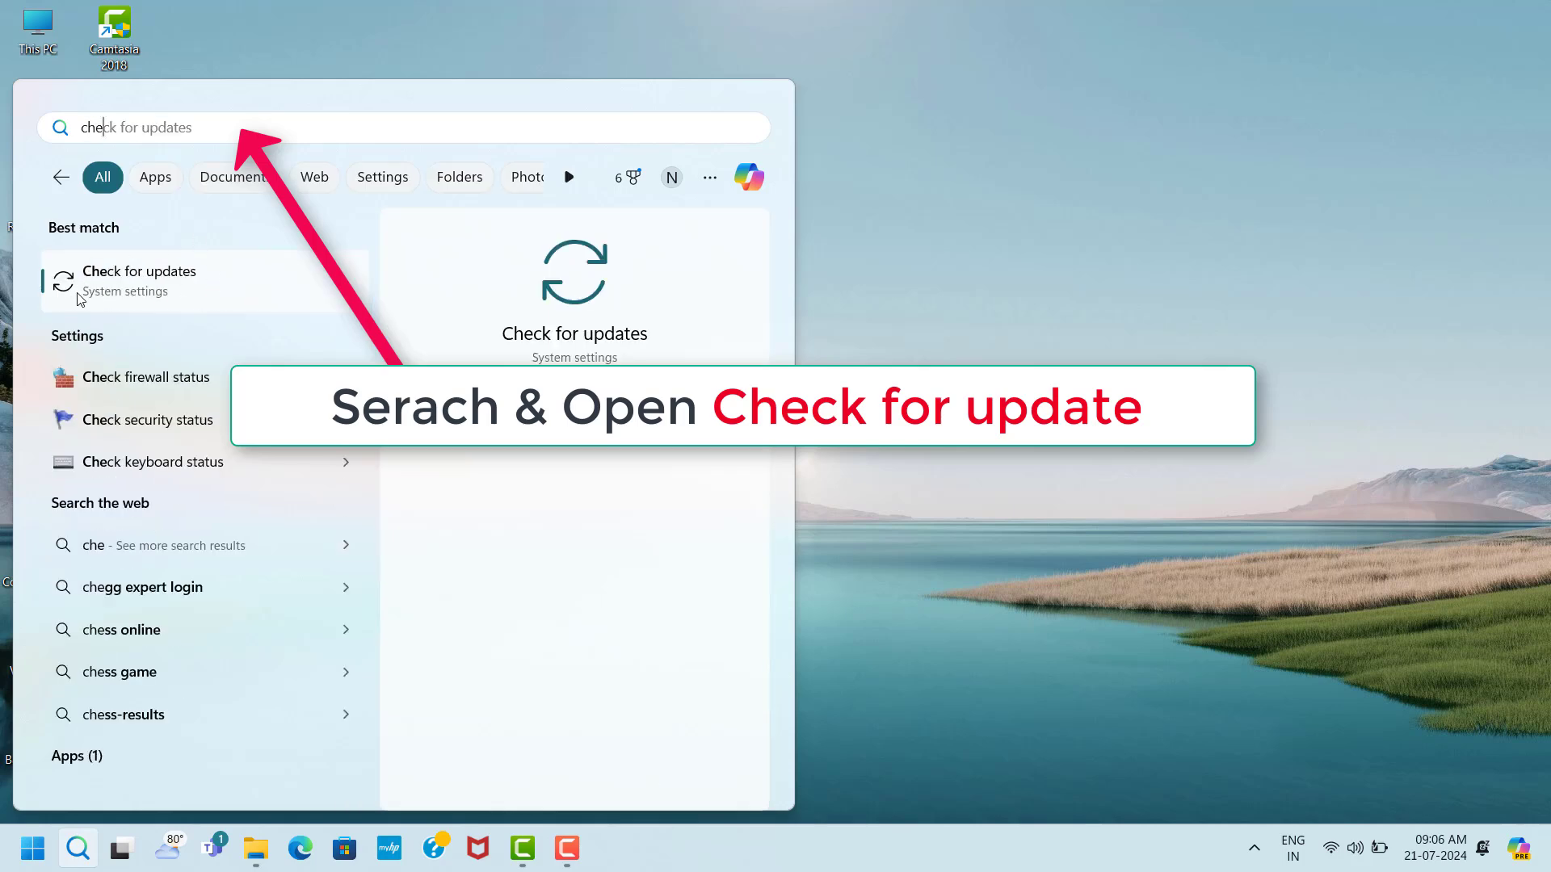
{"action": "left_click", "coordinate": [263, 284]}
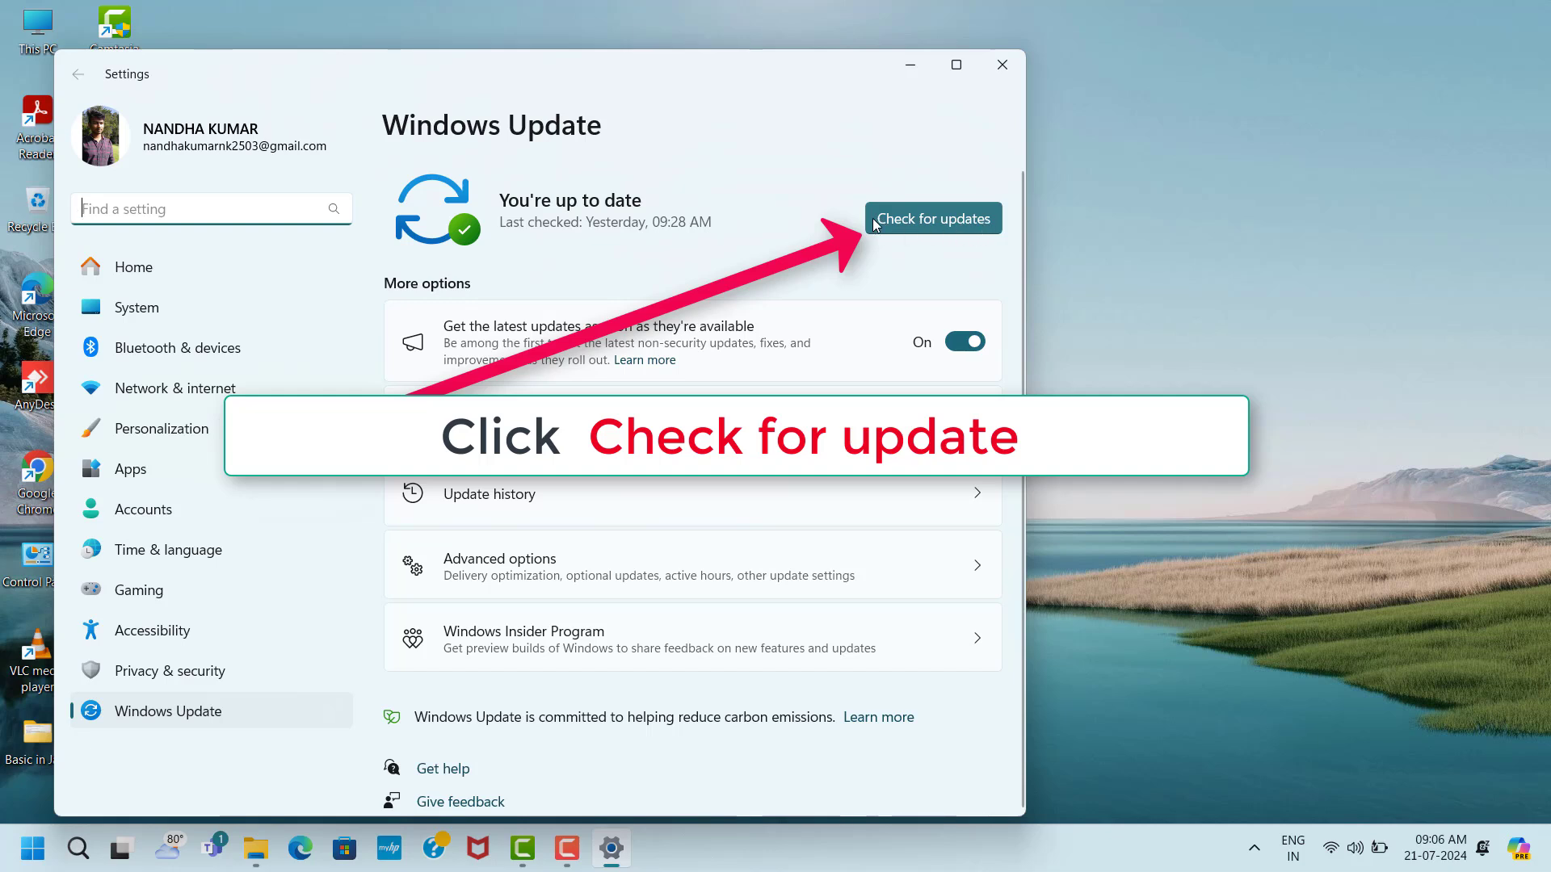
{"action": "left_click", "coordinate": [974, 223]}
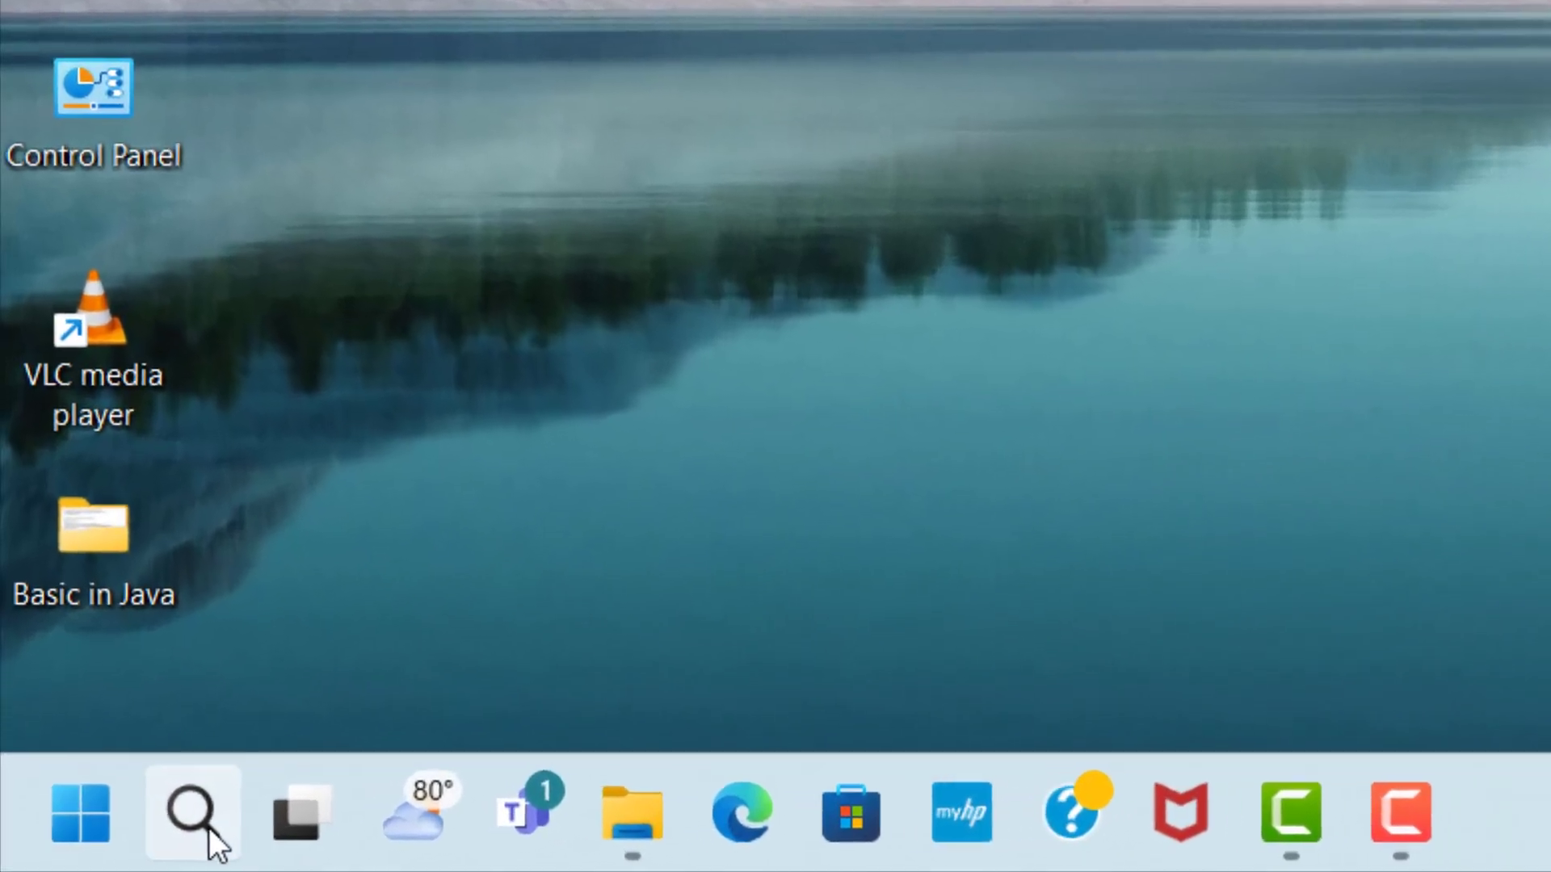
Find and open the Game Mode settings and turn Game Mode on.
{"action": "left_click", "coordinate": [211, 826]}
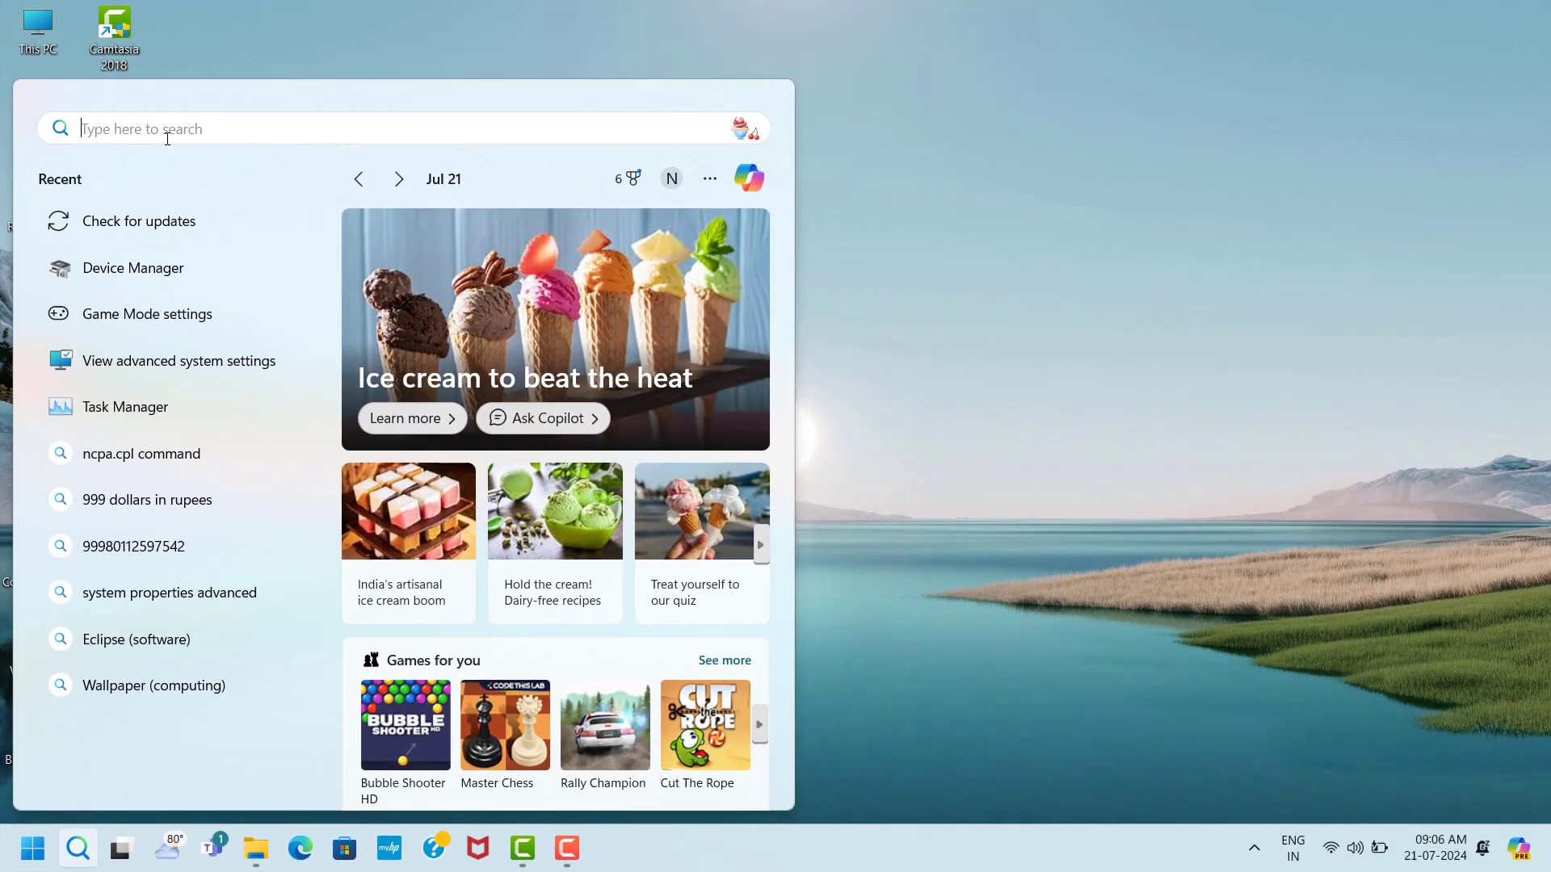
{"action": "type", "text": "game m"}
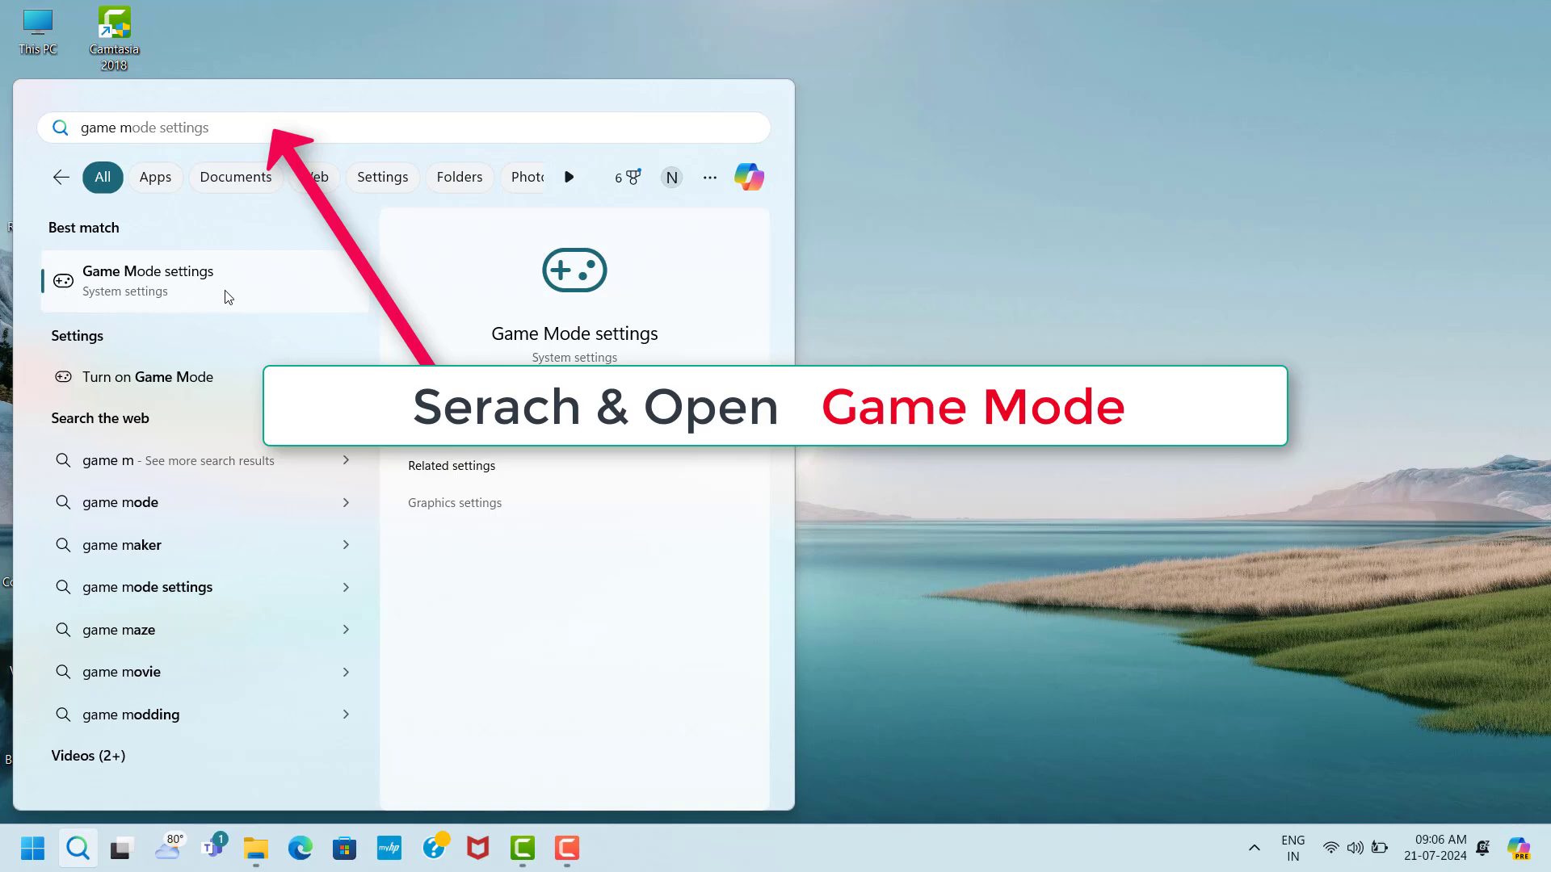
{"action": "left_click", "coordinate": [269, 290]}
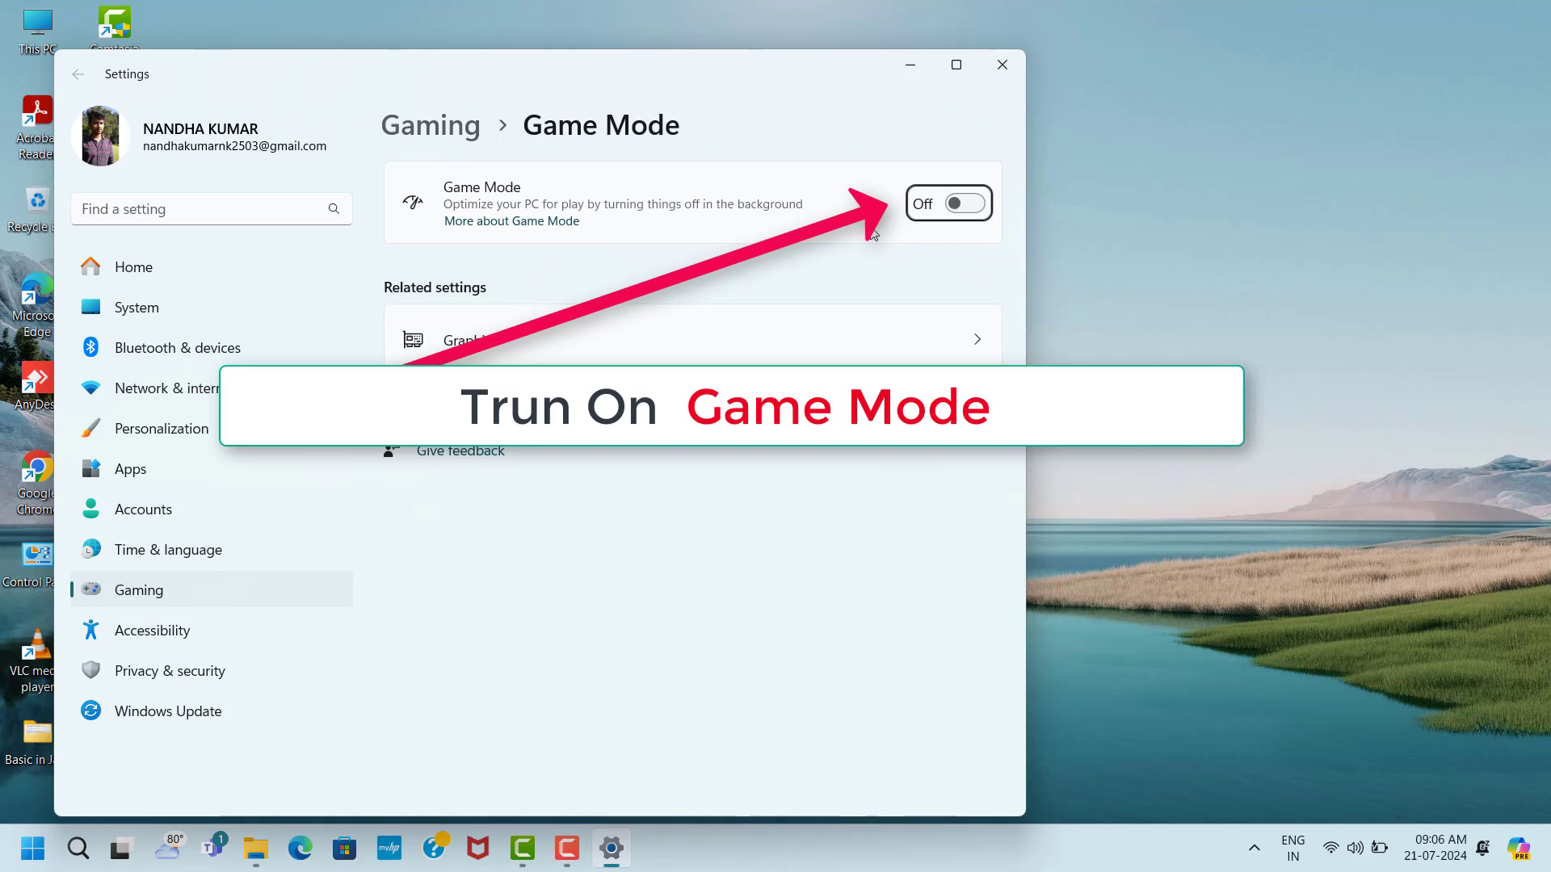
{"action": "left_click", "coordinate": [977, 208]}
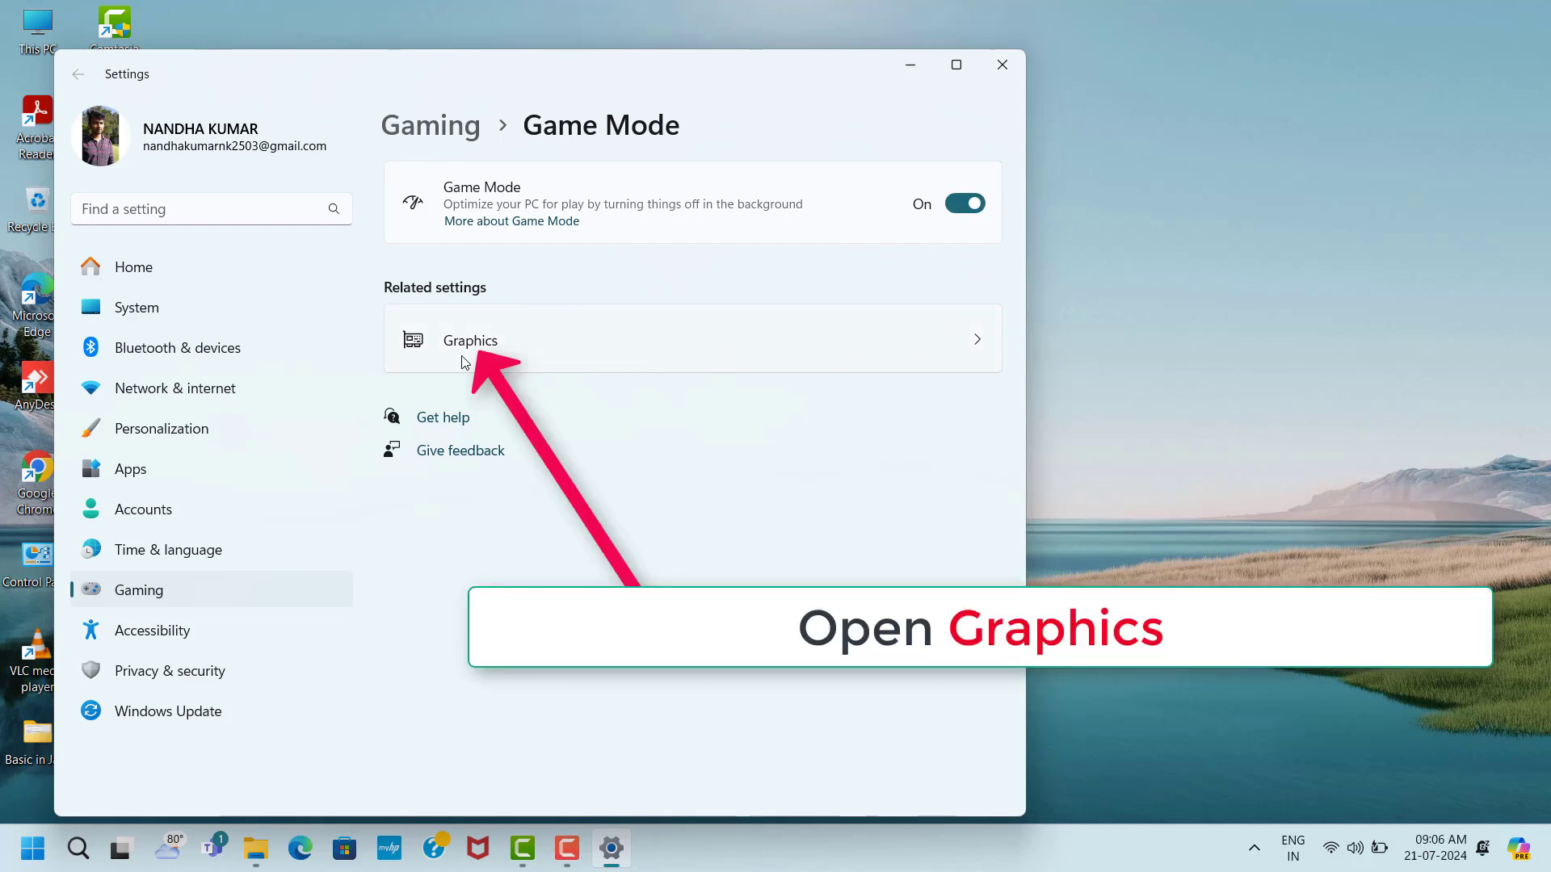
Open the default graphics settings related to Game Mode and turn on Optimizations for windowed games.
{"action": "left_click", "coordinate": [627, 352]}
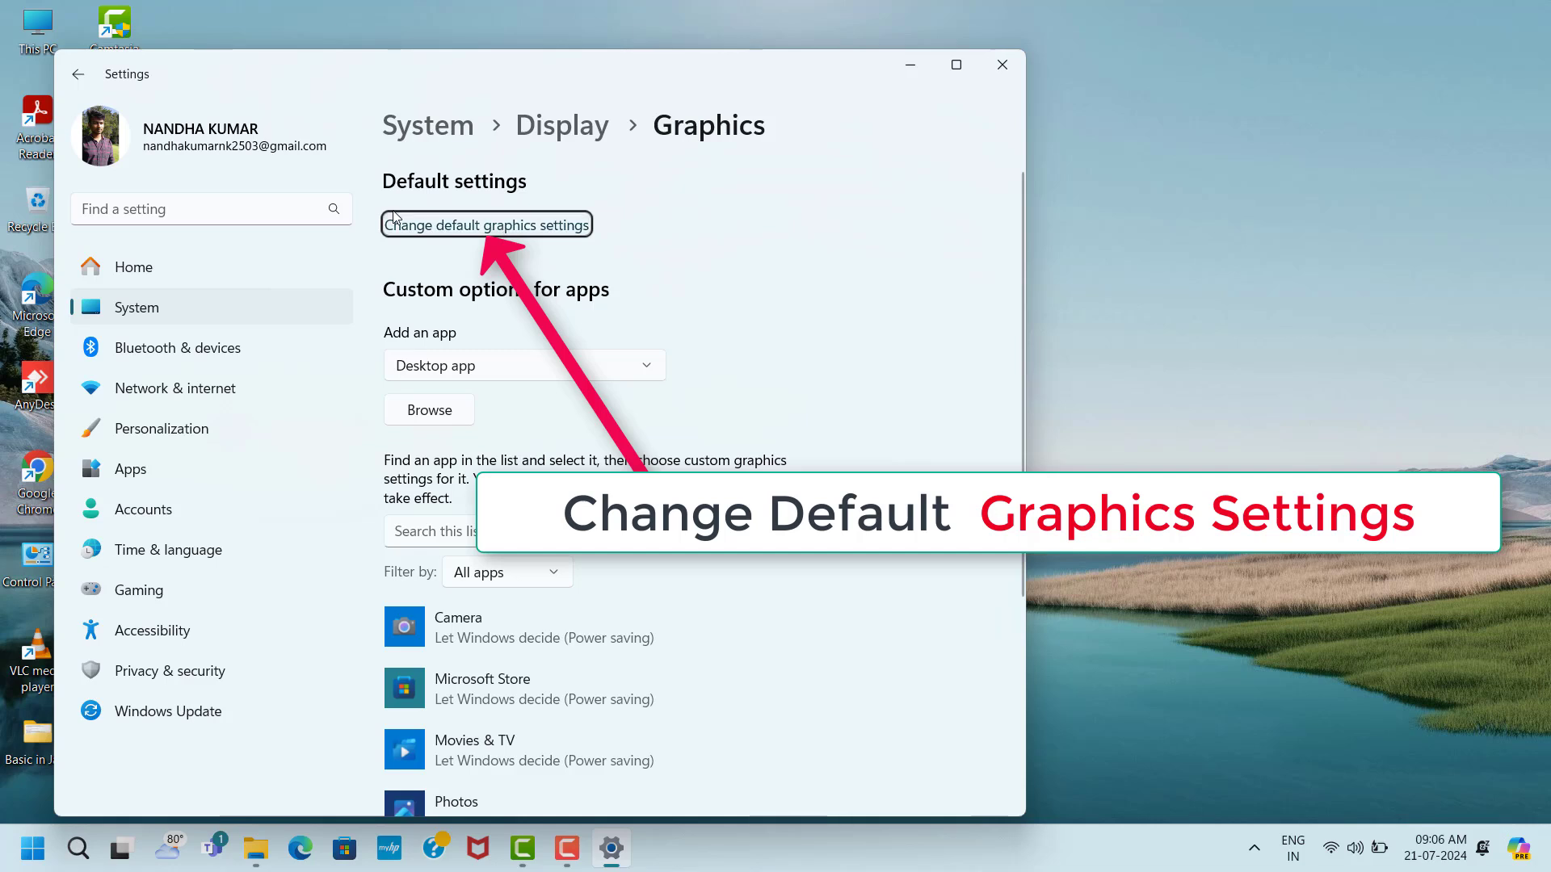
{"action": "left_click", "coordinate": [485, 228]}
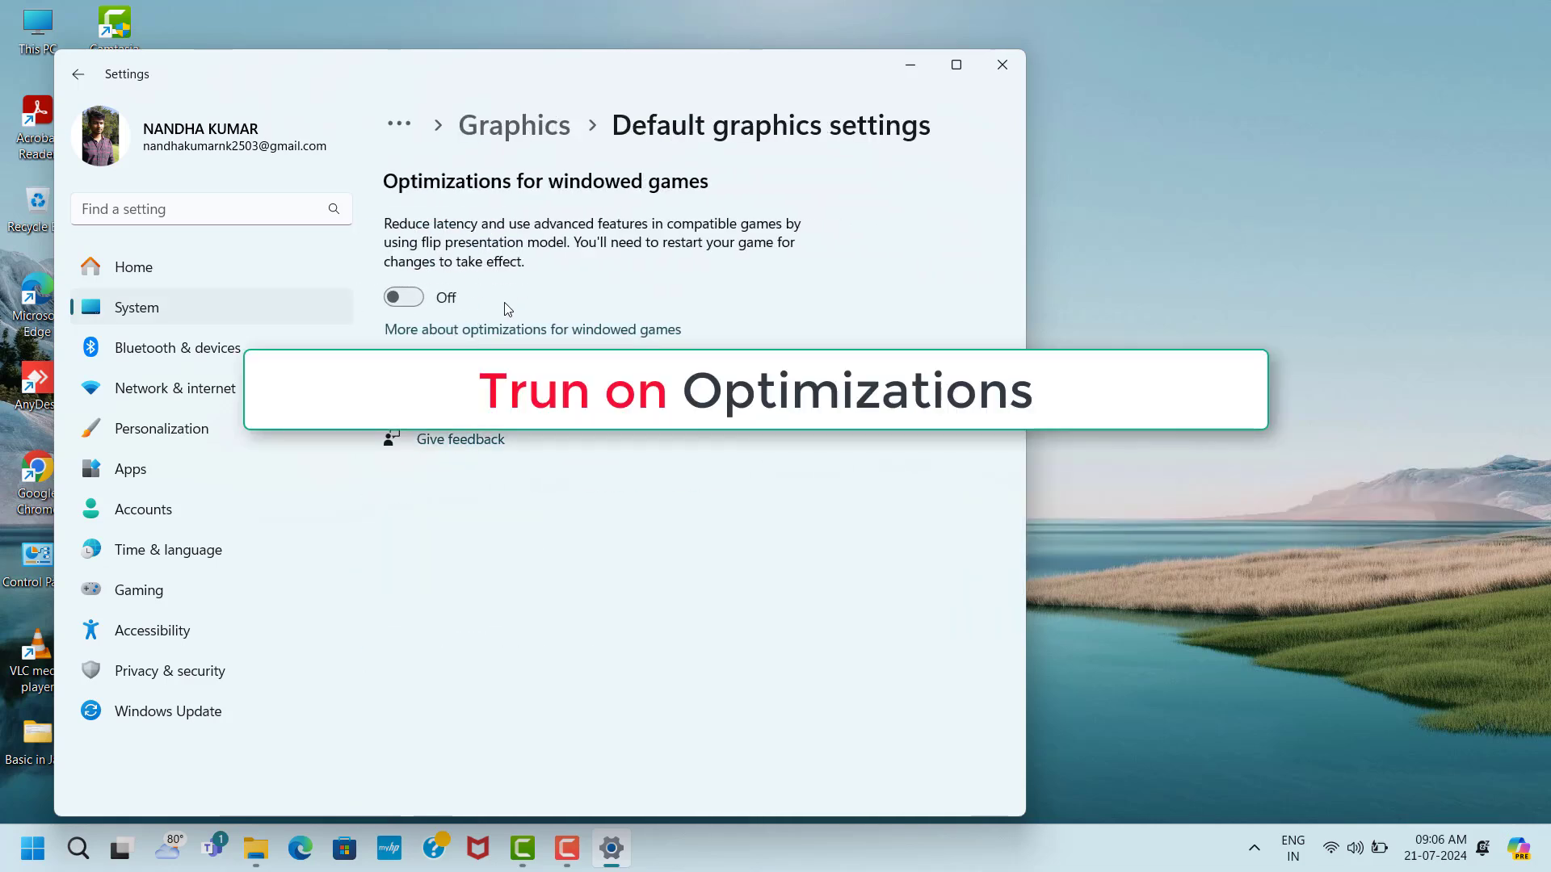
{"action": "left_click", "coordinate": [402, 297]}
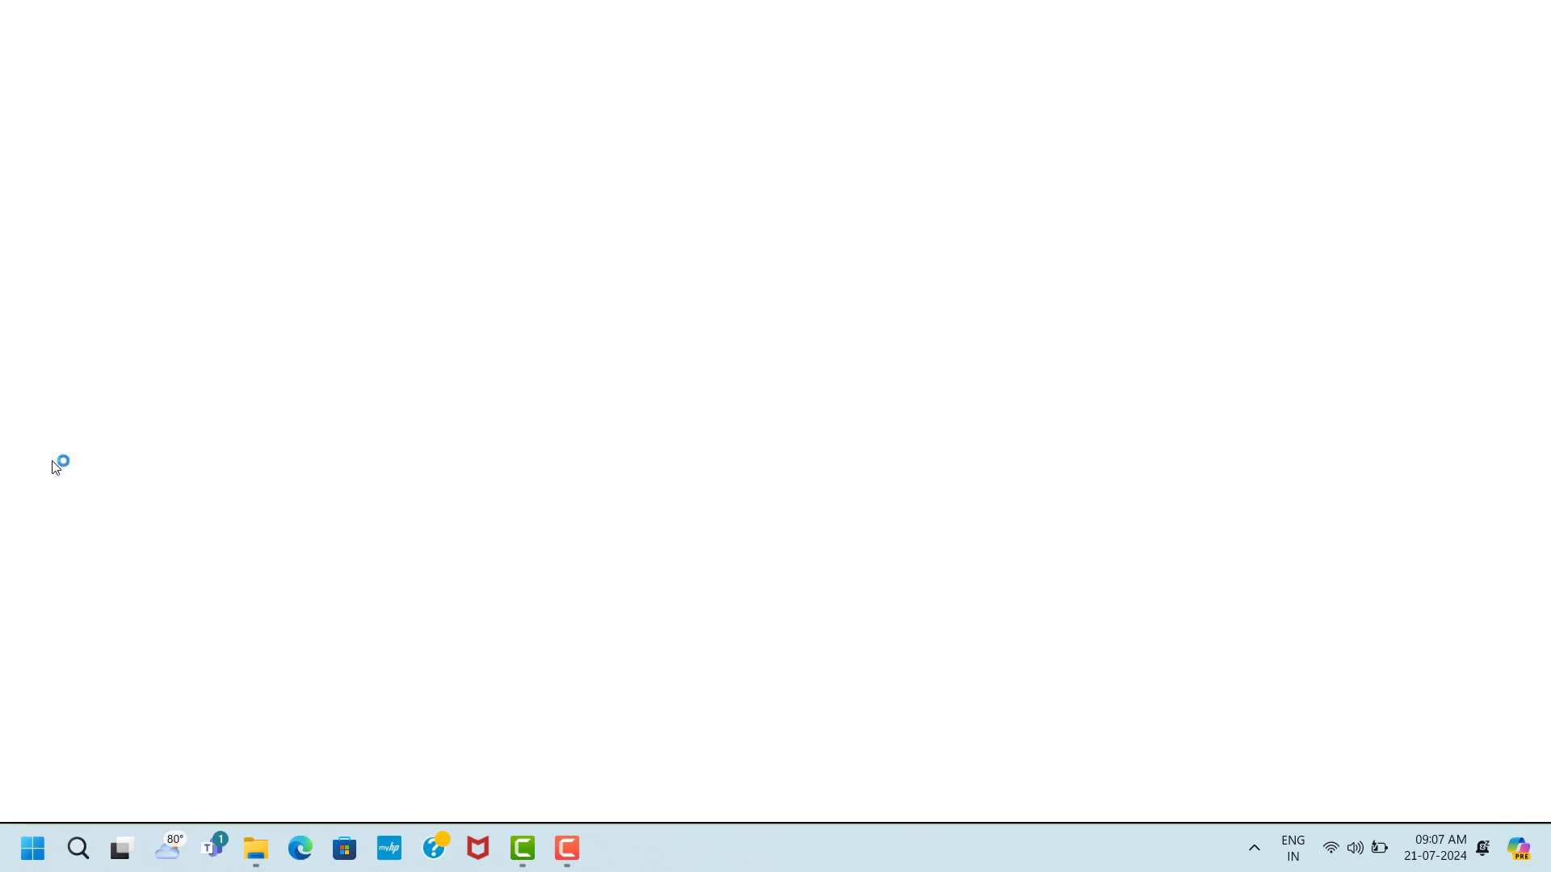
Search Google for "directx setup" in Chrome.
{"action": "left_click", "coordinate": [577, 441]}
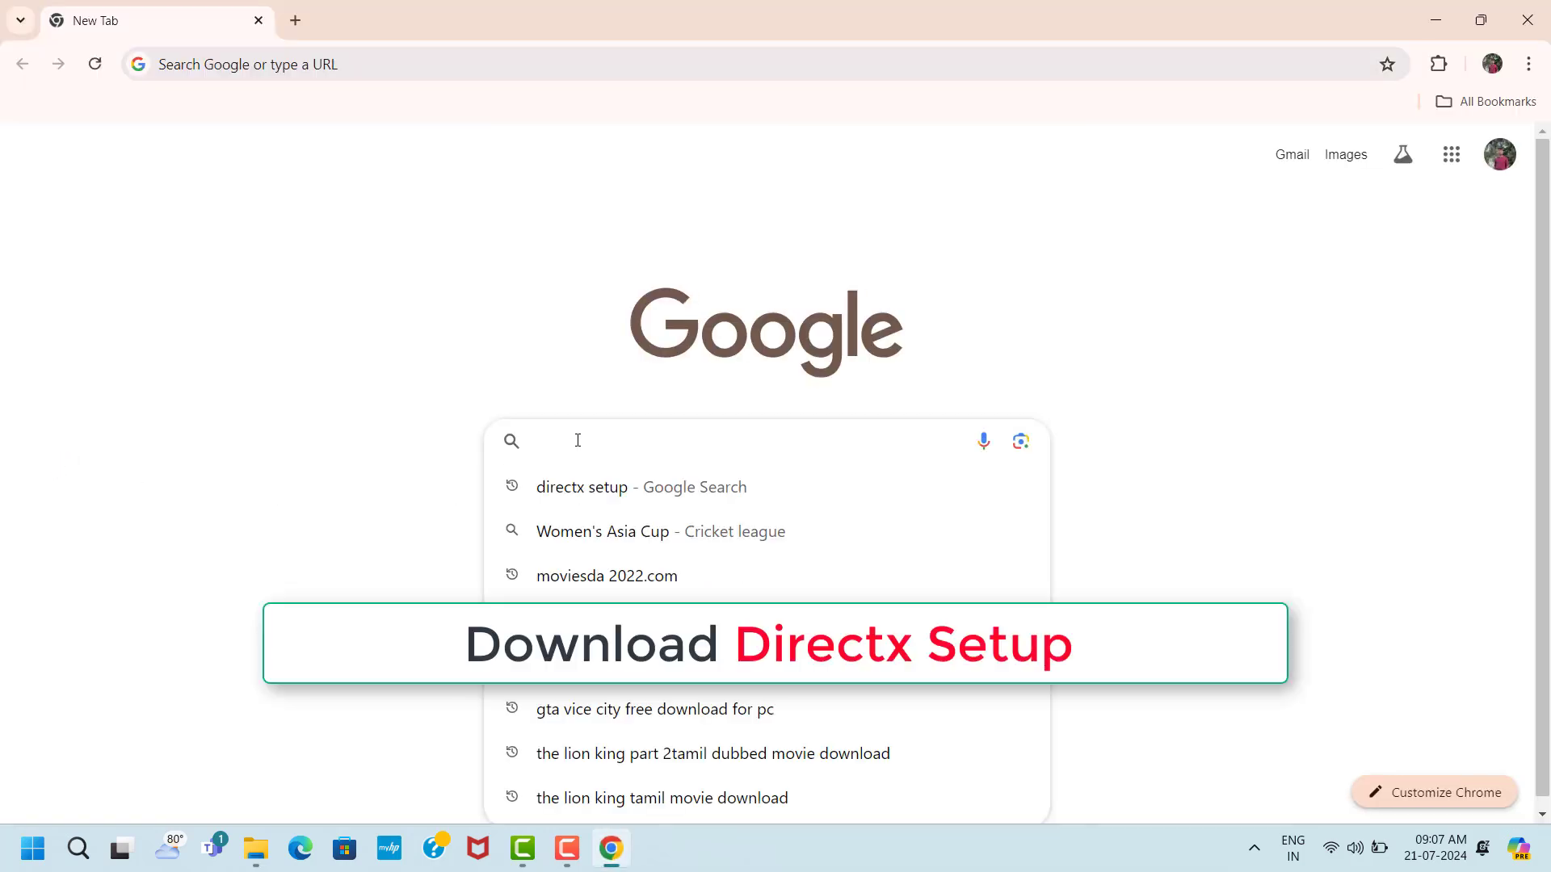
{"action": "type", "text": "di"}
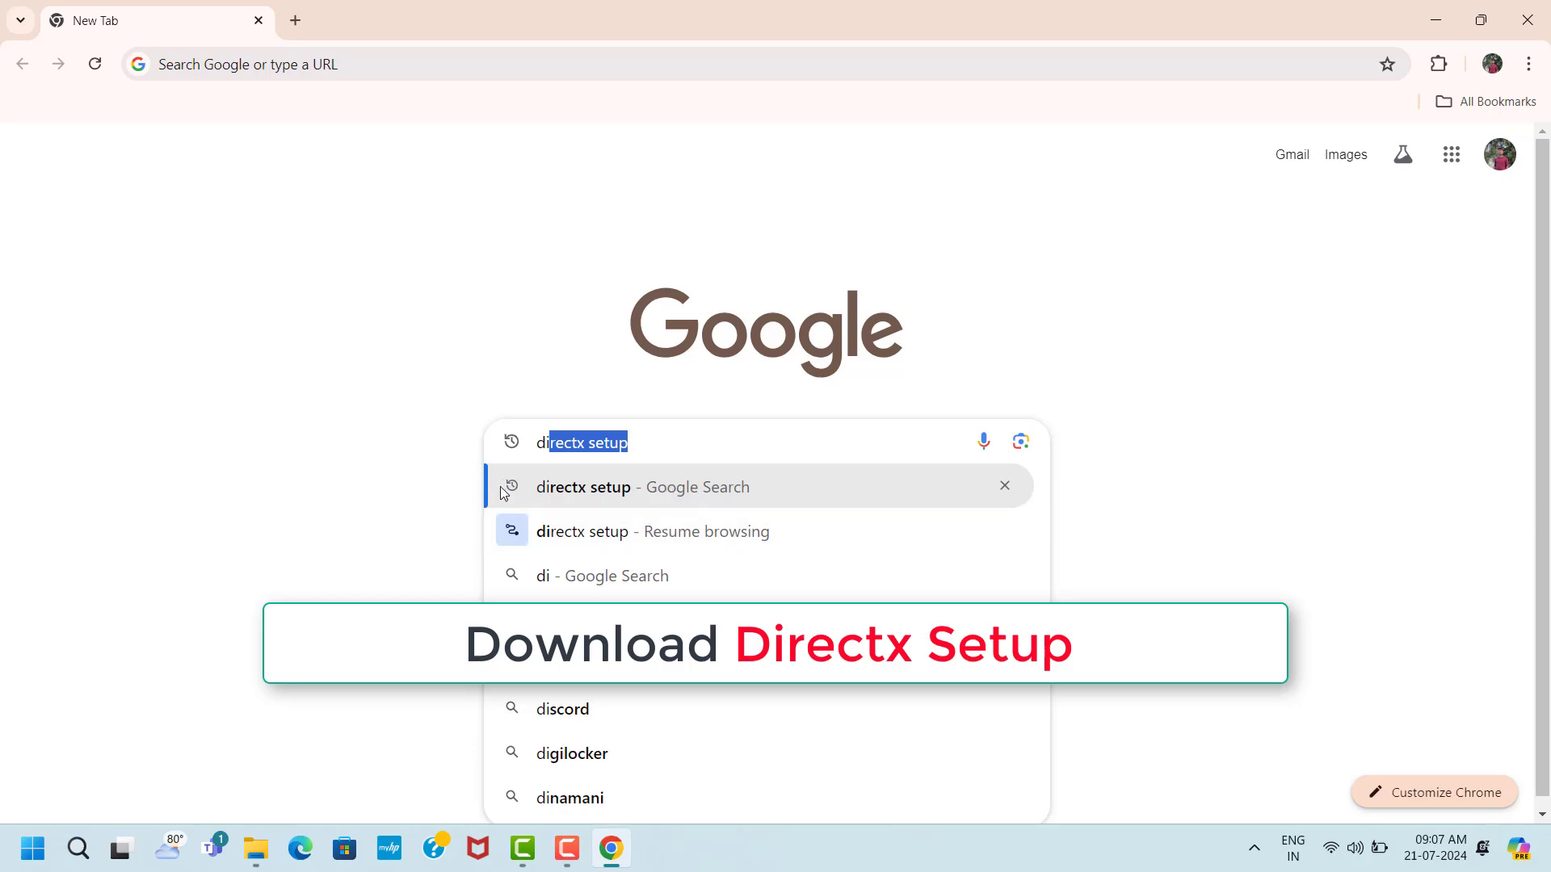
{"action": "left_click", "coordinate": [597, 494]}
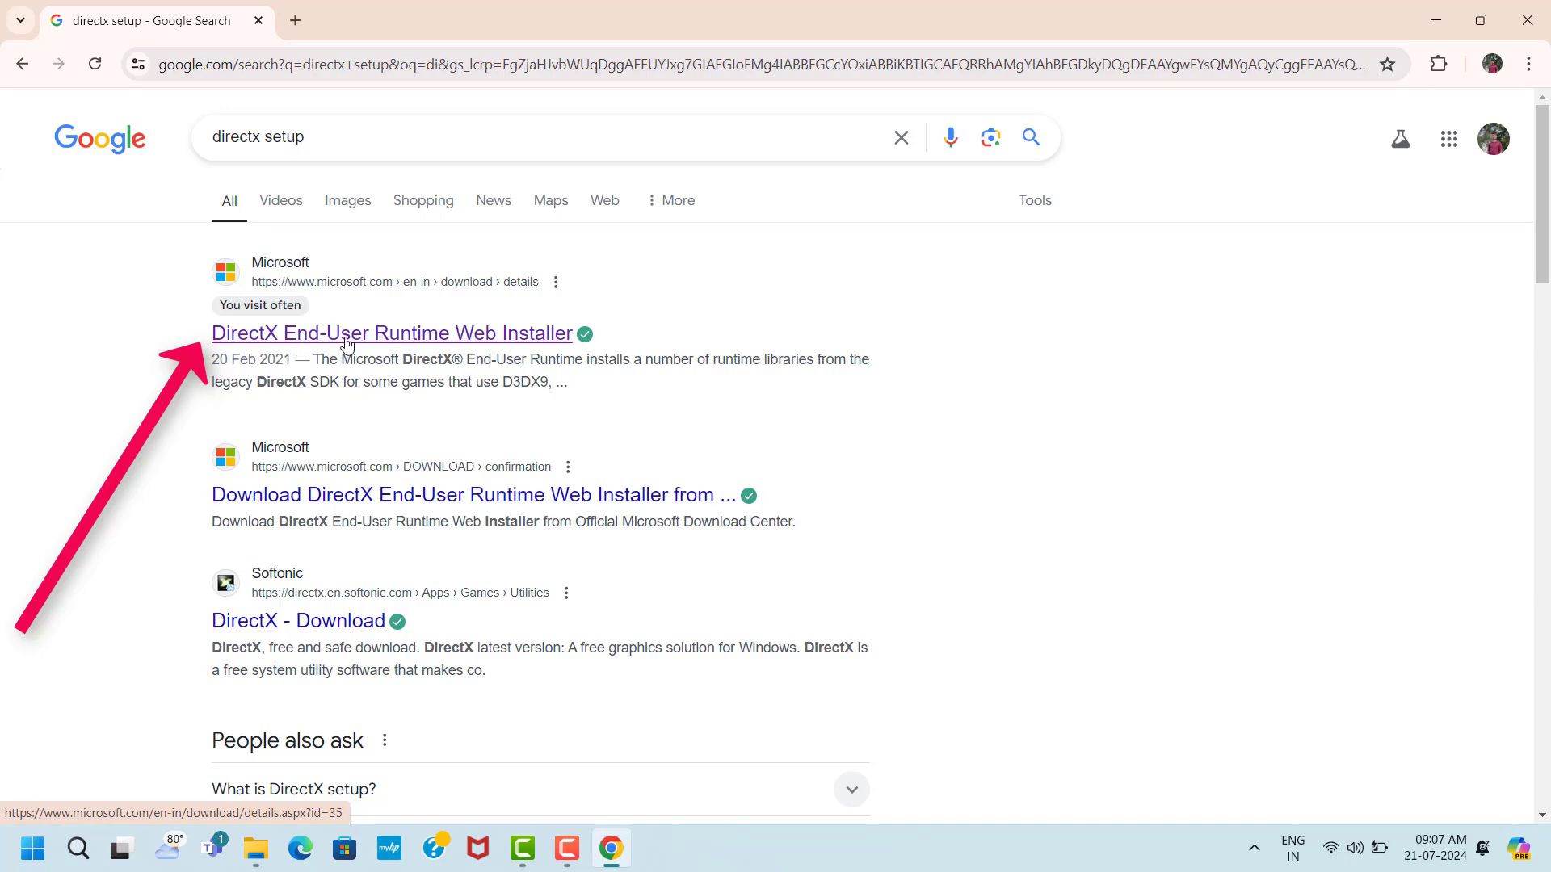
Open Microsoft's DirectX End-User Runtime Web Installer page and download dxwebsetup.exe in English.
{"action": "left_click", "coordinate": [440, 338]}
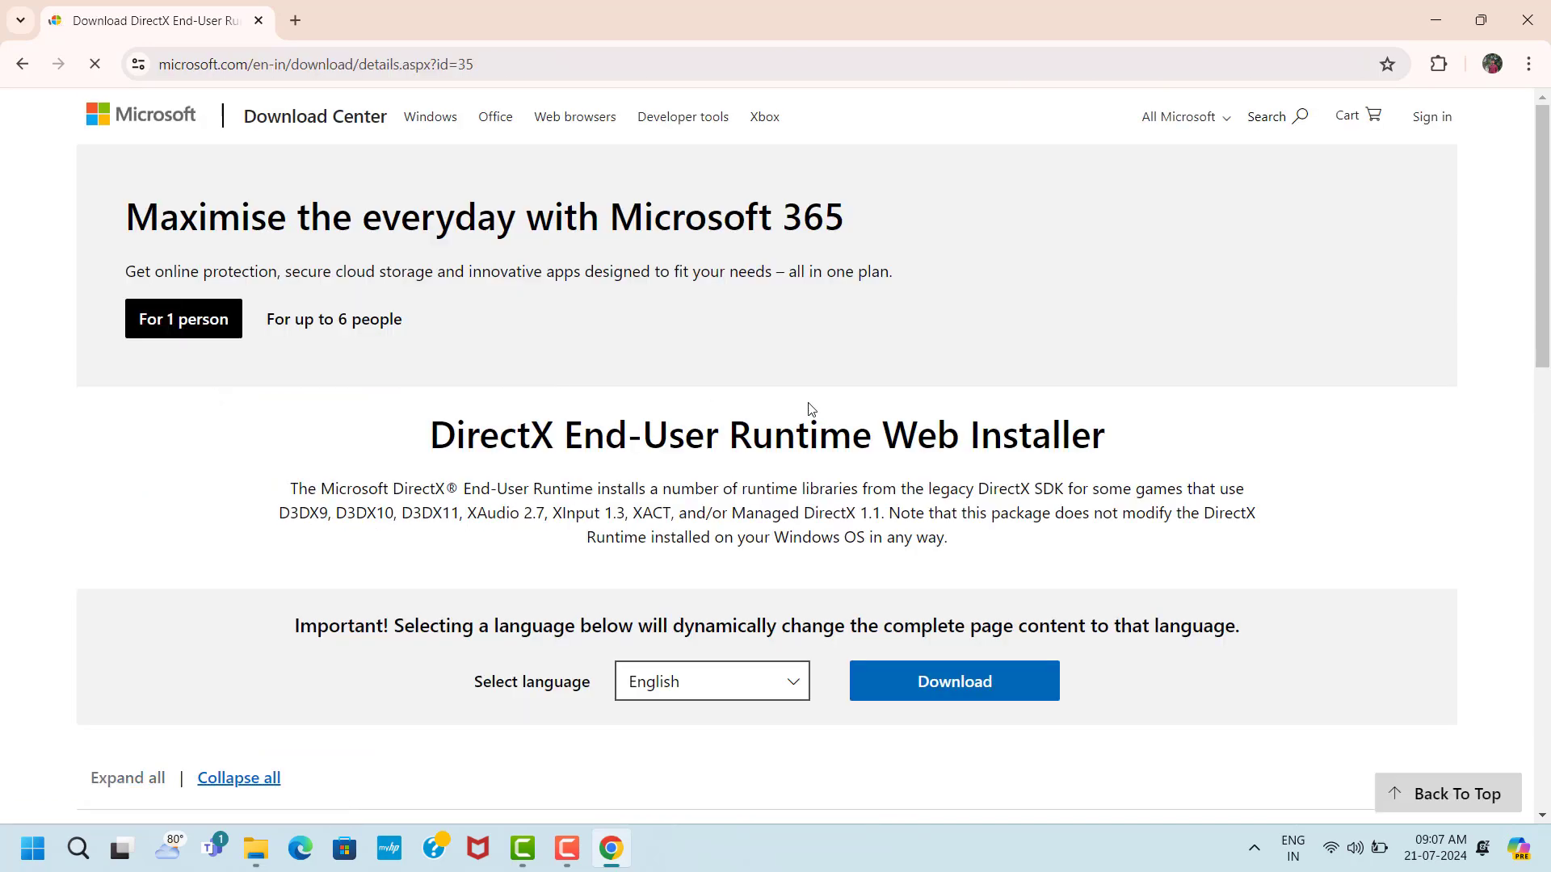
{"action": "scroll", "coordinate": [810, 408], "scroll_direction": "down", "scroll_amount": 5}
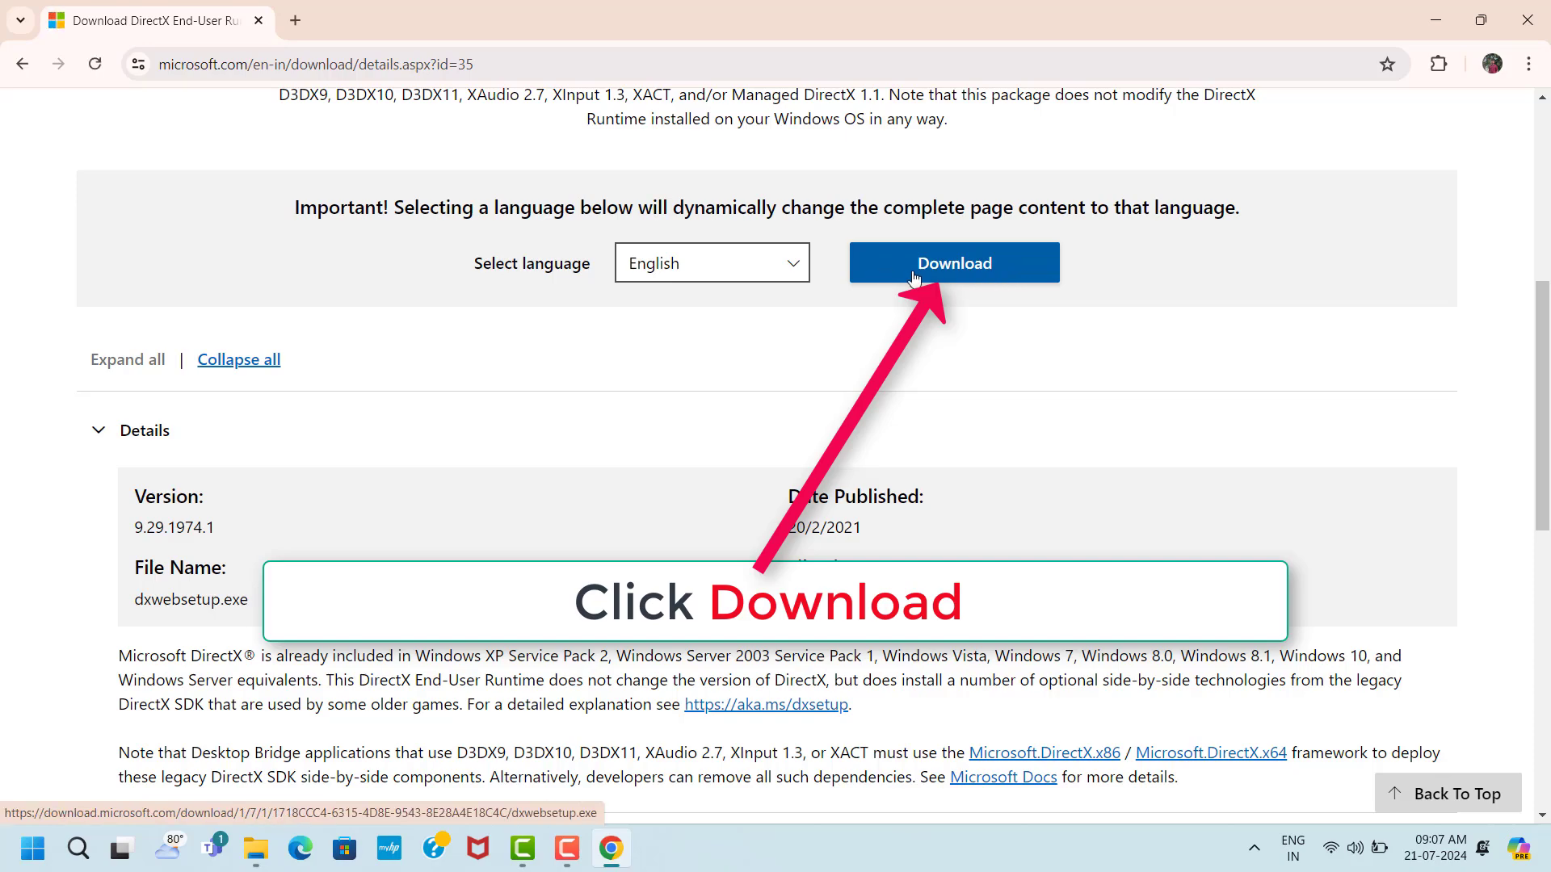
{"action": "left_click", "coordinate": [1000, 278]}
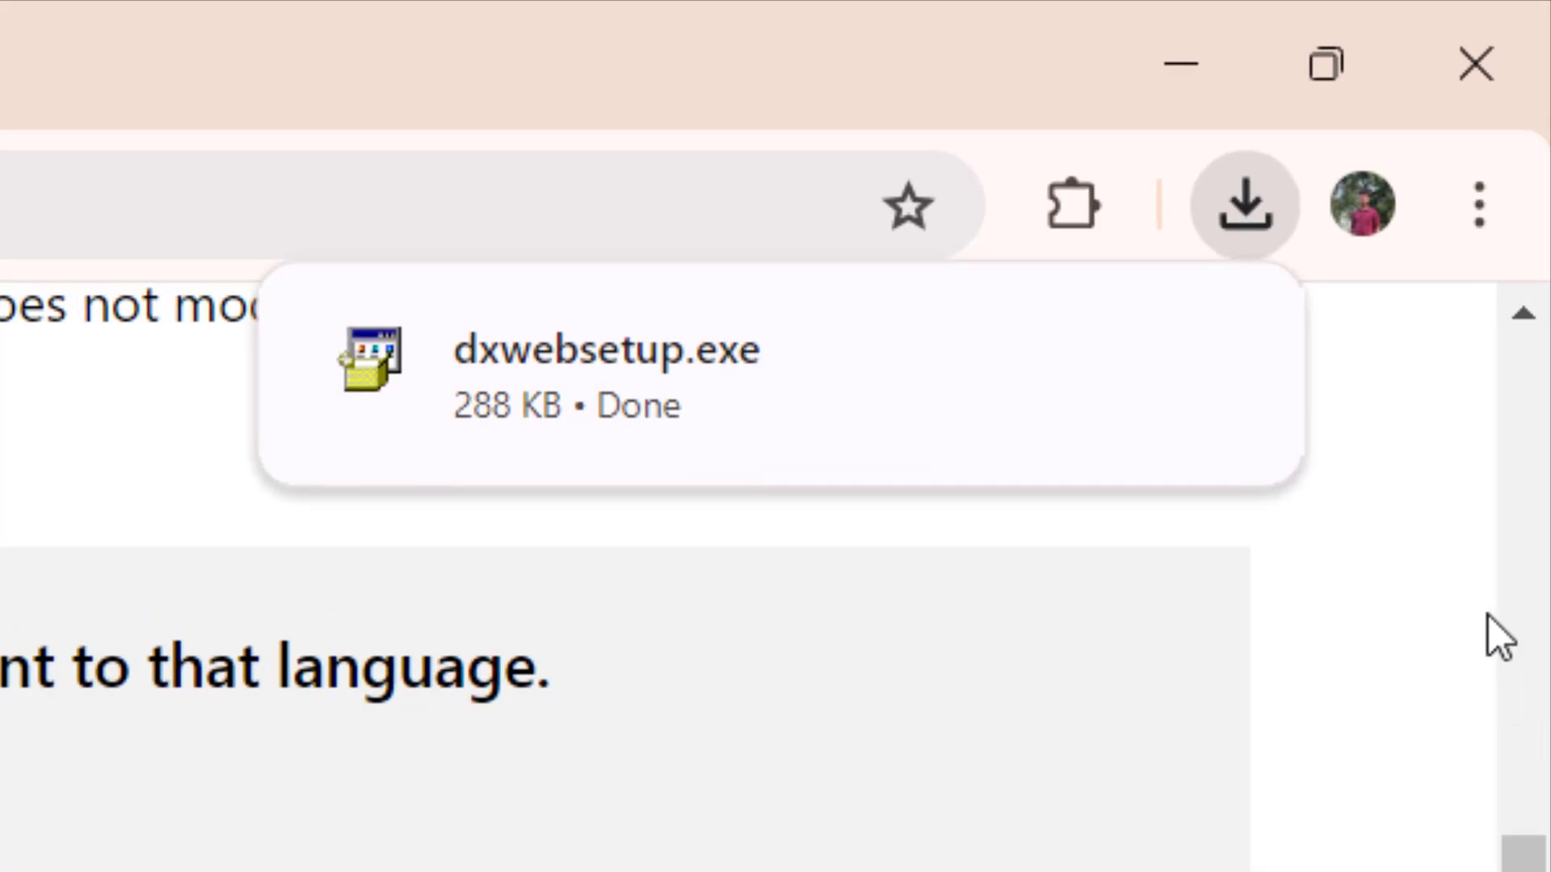
Run the downloaded dxwebsetup.exe, accept the DirectX license agreement and complete the setup wizard.
{"action": "left_click", "coordinate": [1210, 355]}
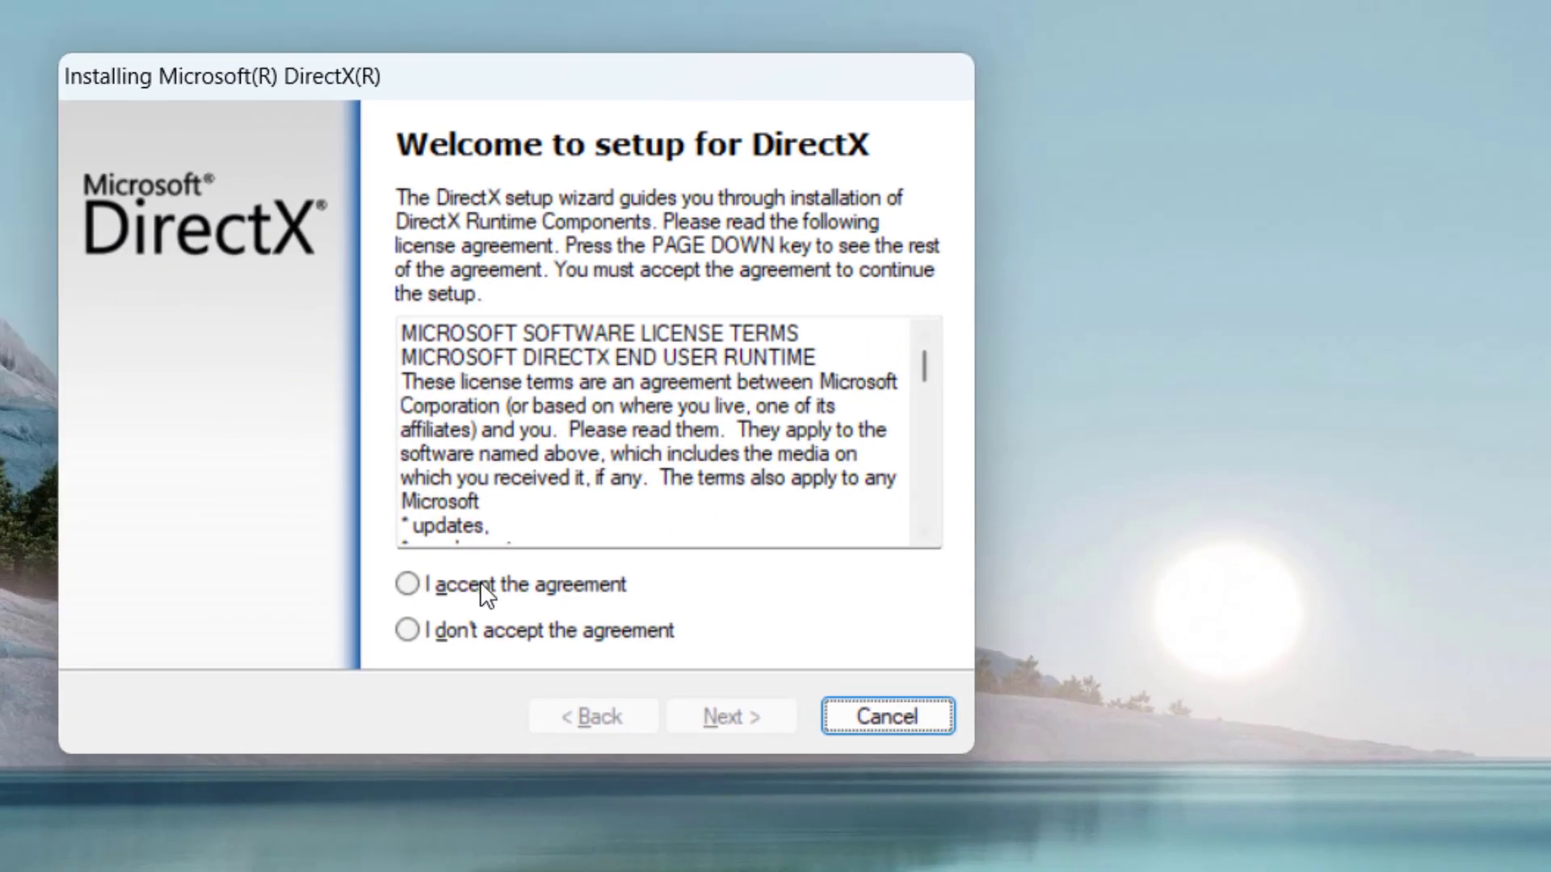
{"action": "left_click", "coordinate": [408, 585]}
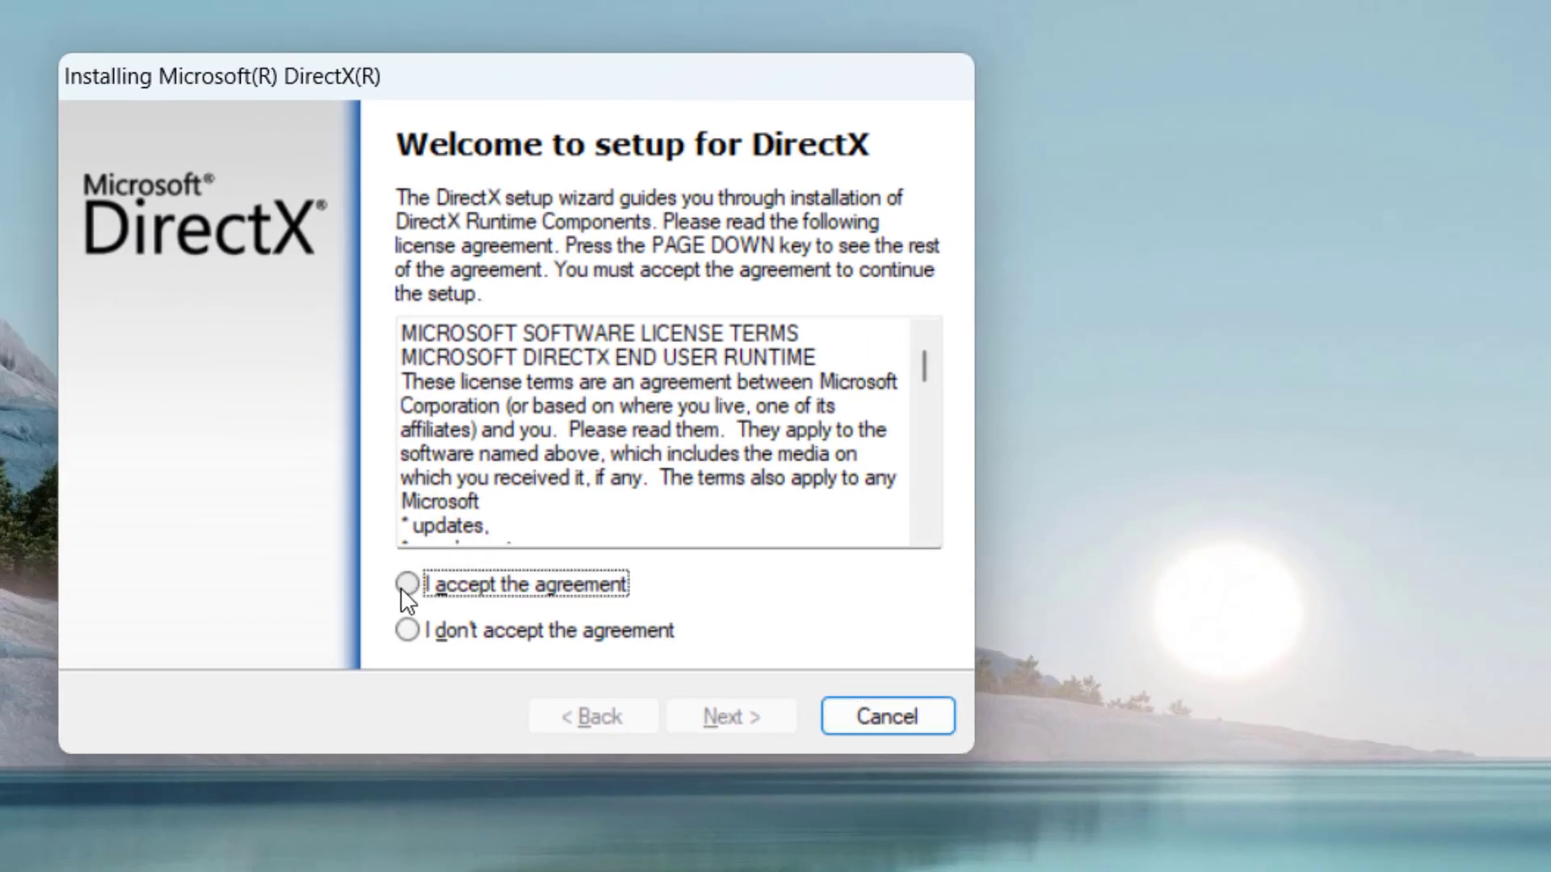
{"action": "left_click", "coordinate": [728, 725]}
{"action": "left_click", "coordinate": [724, 725]}
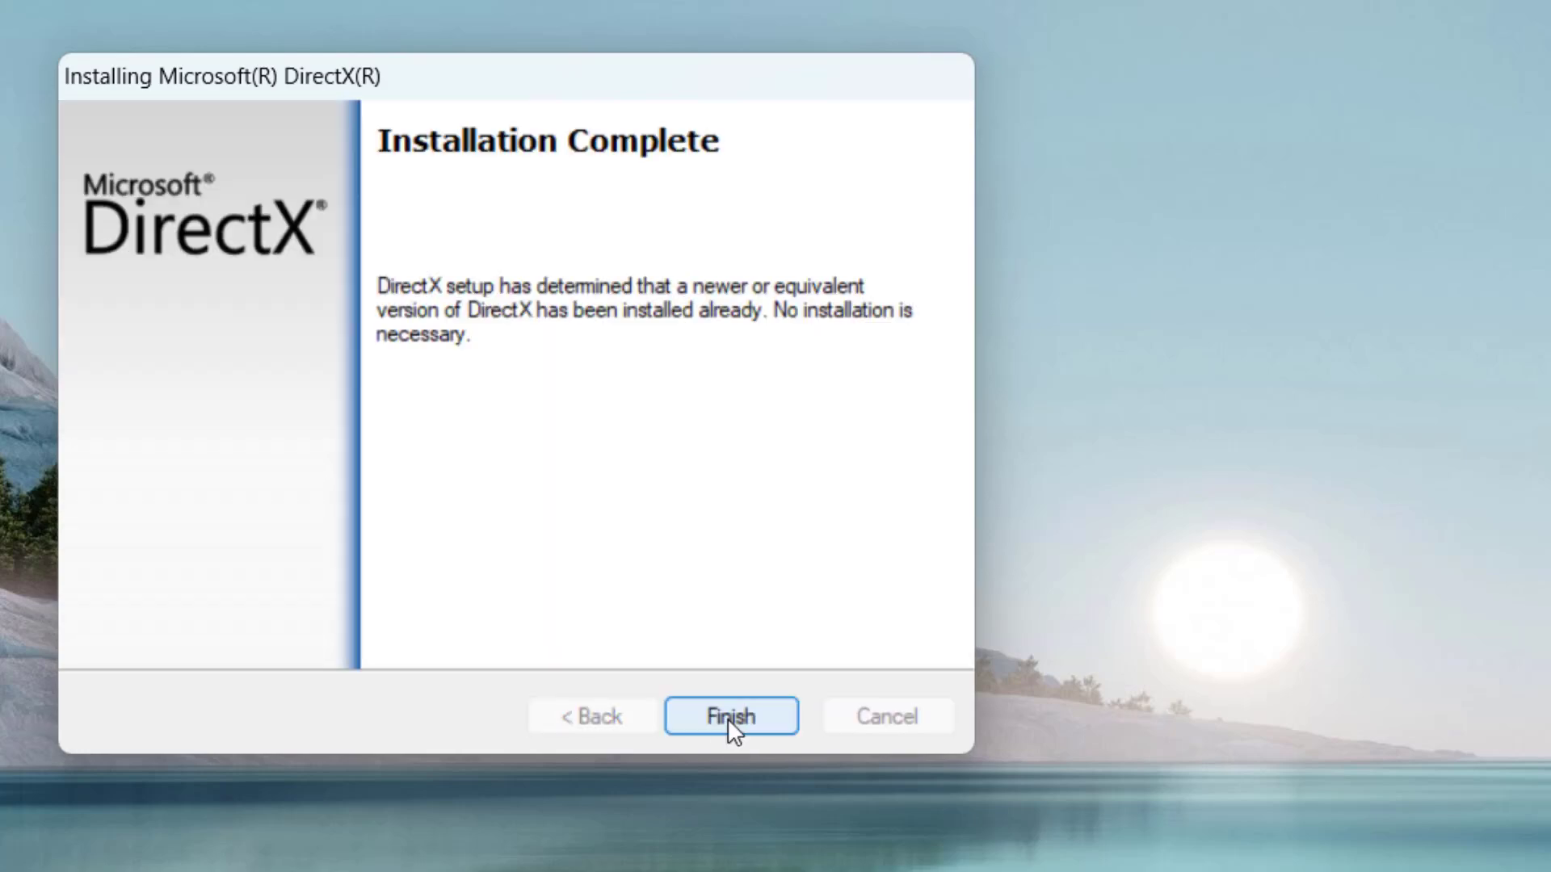
{"action": "left_click", "coordinate": [766, 720]}
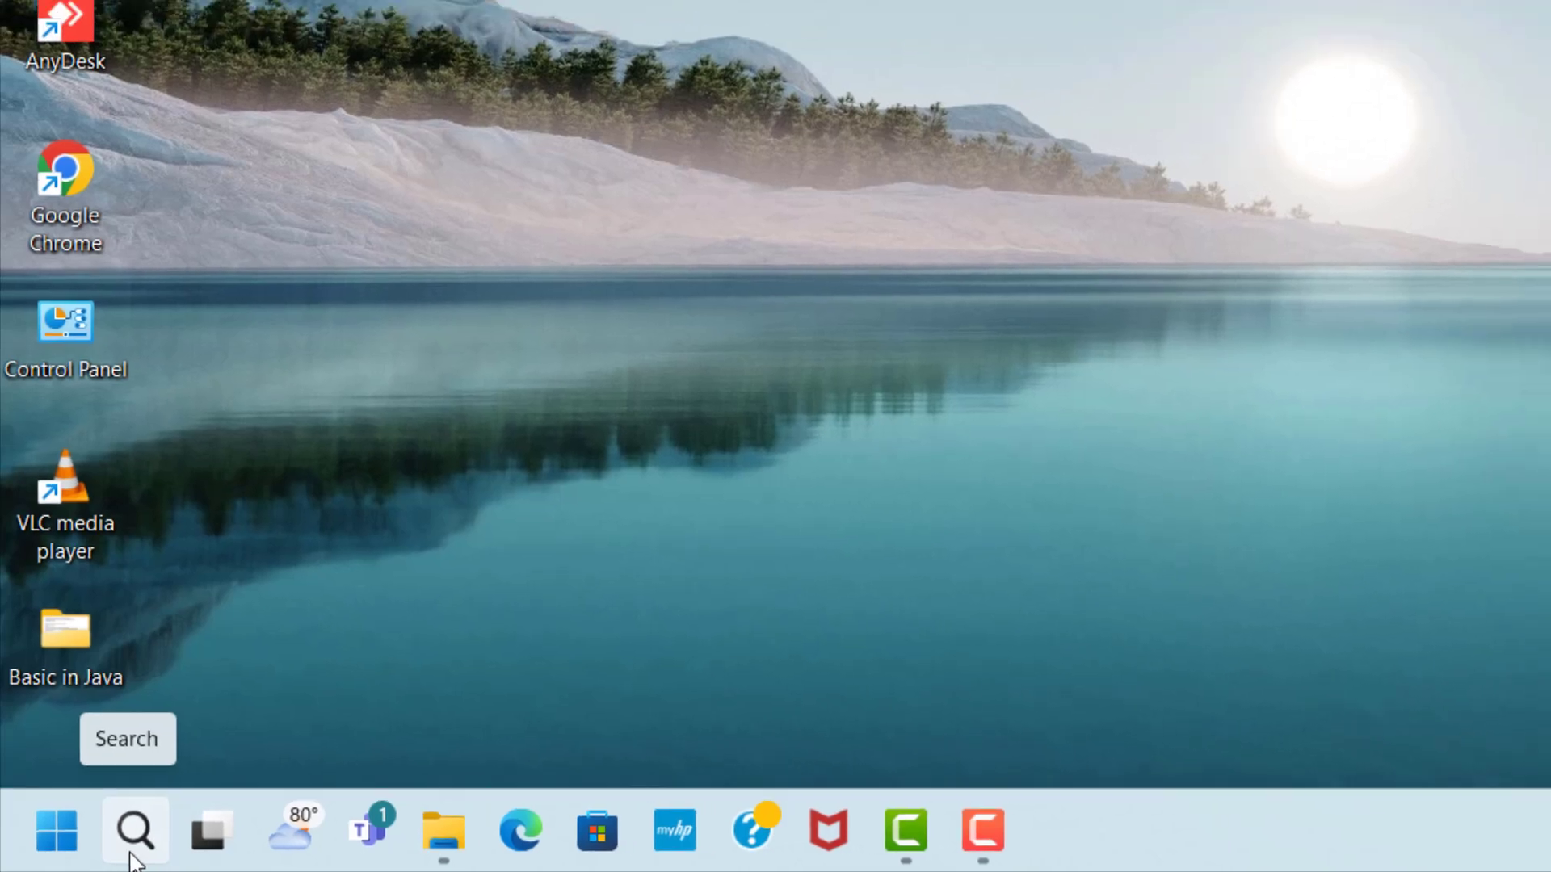
Find and open Device Manager and select the Firmware category in its device list.
{"action": "left_click", "coordinate": [139, 848]}
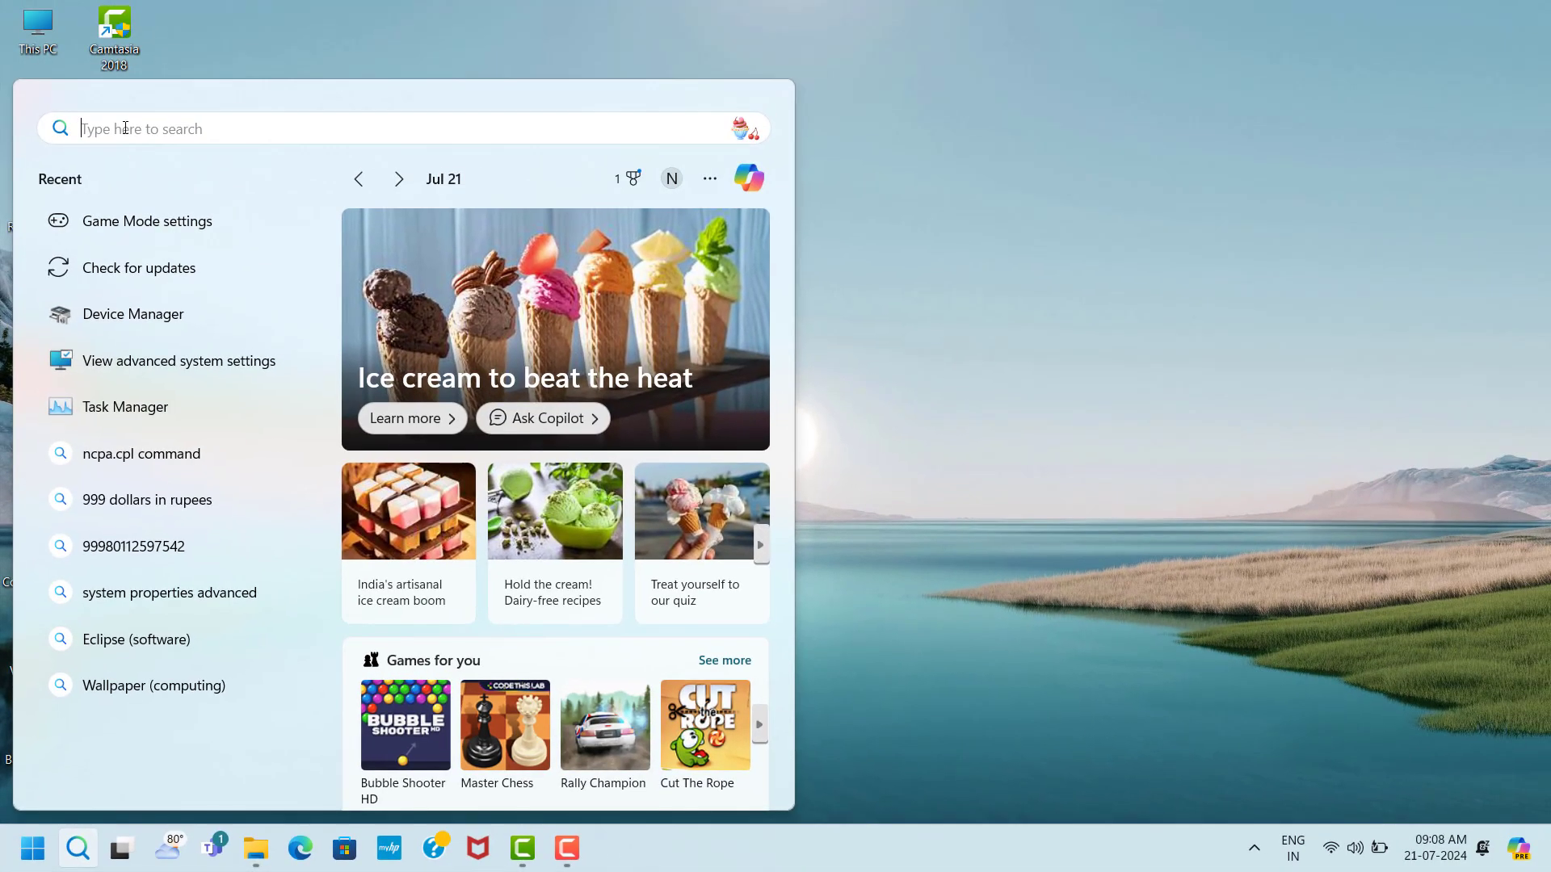
{"action": "type", "text": "dev"}
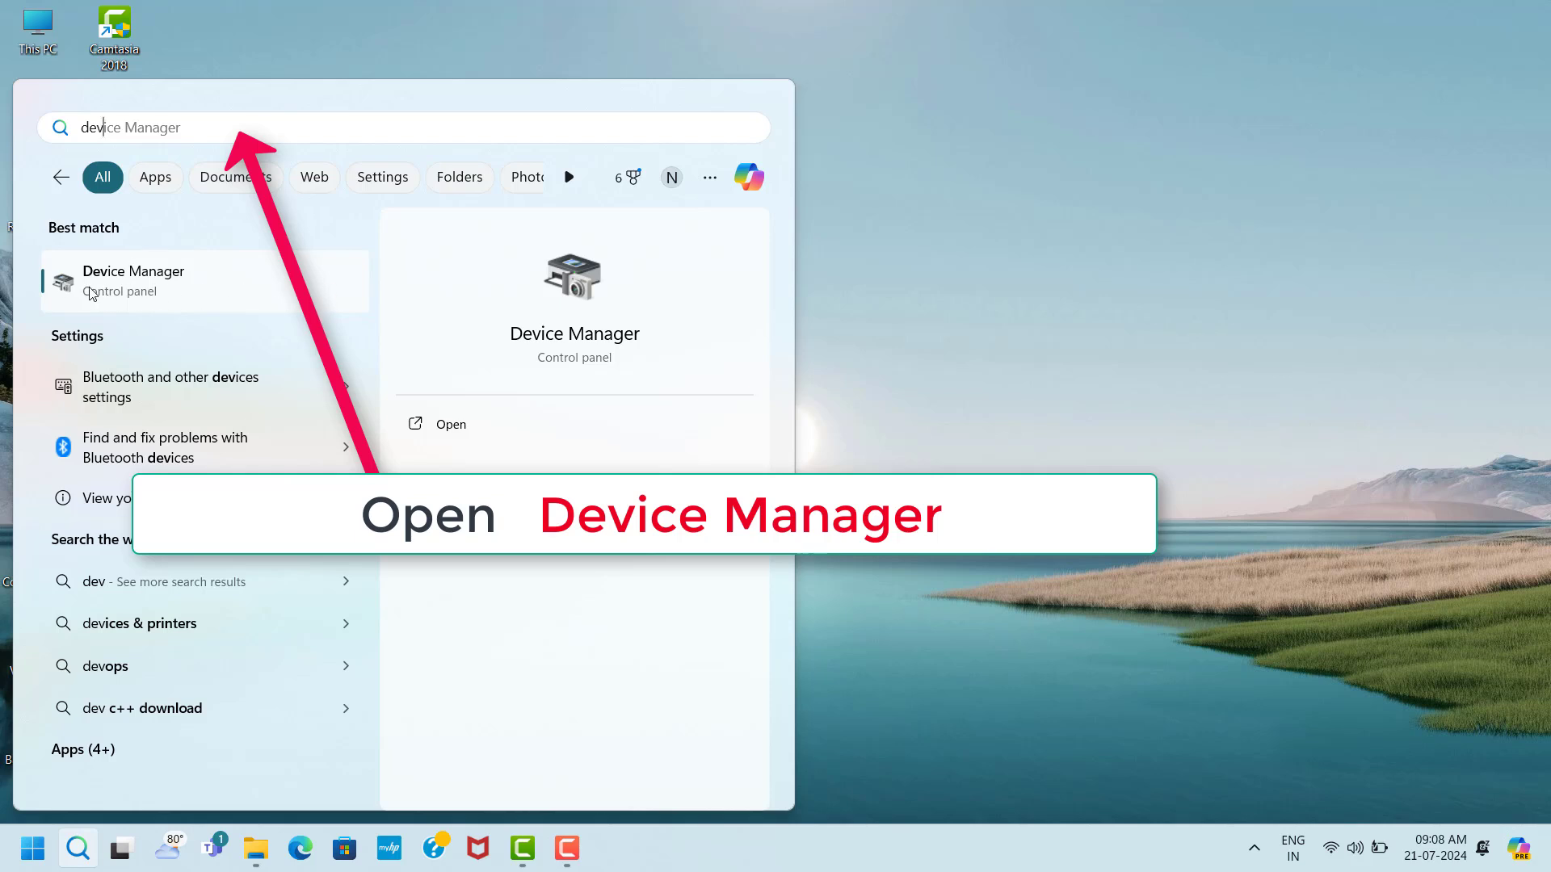
{"action": "left_click", "coordinate": [249, 297]}
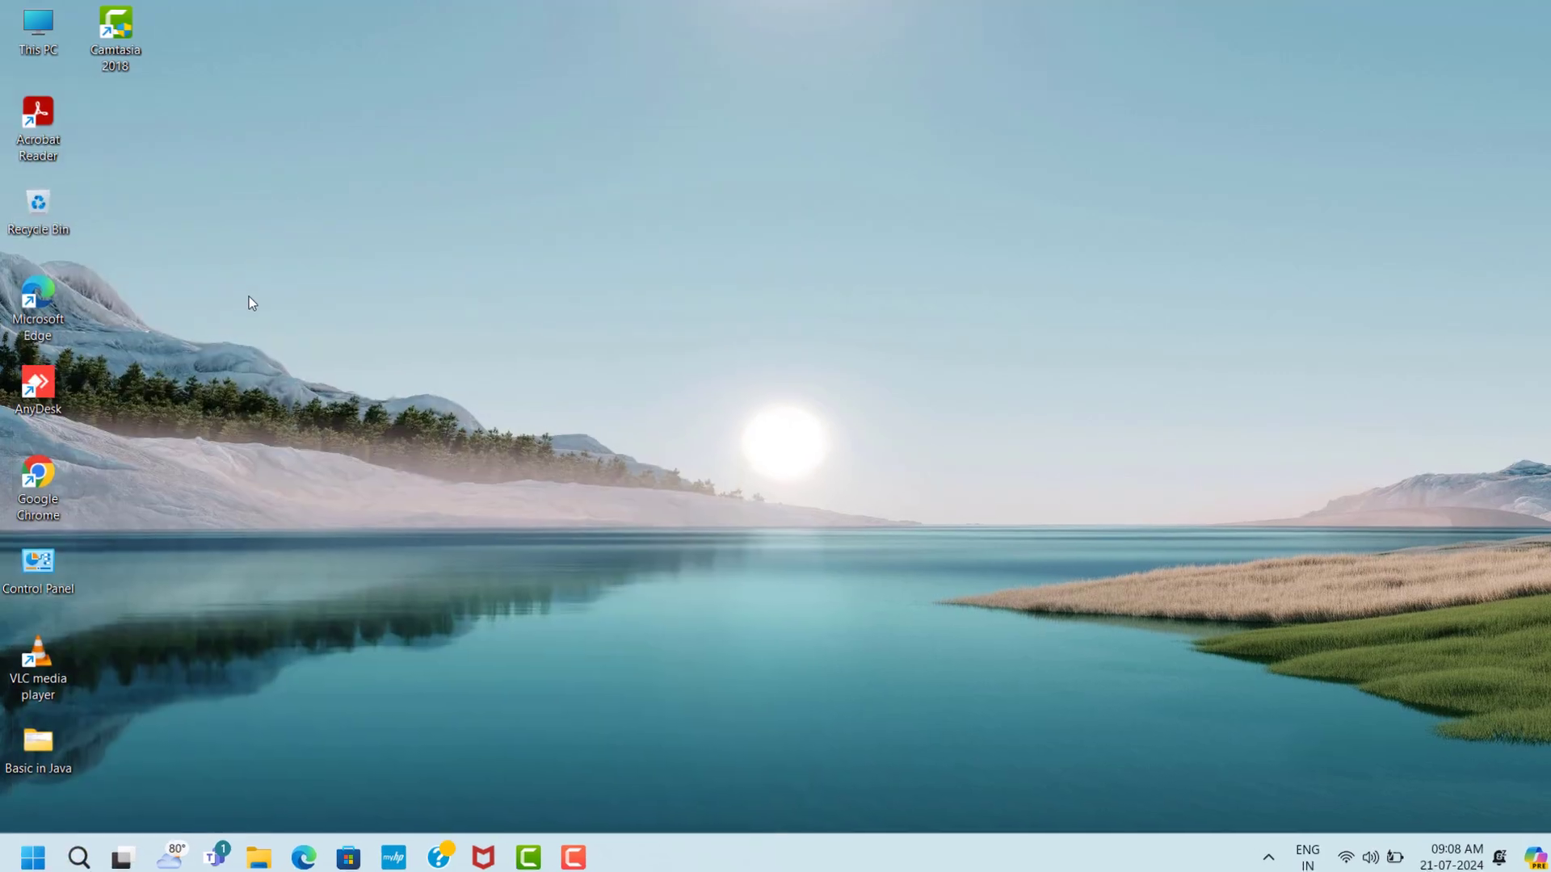
{"action": "left_click", "coordinate": [216, 380]}
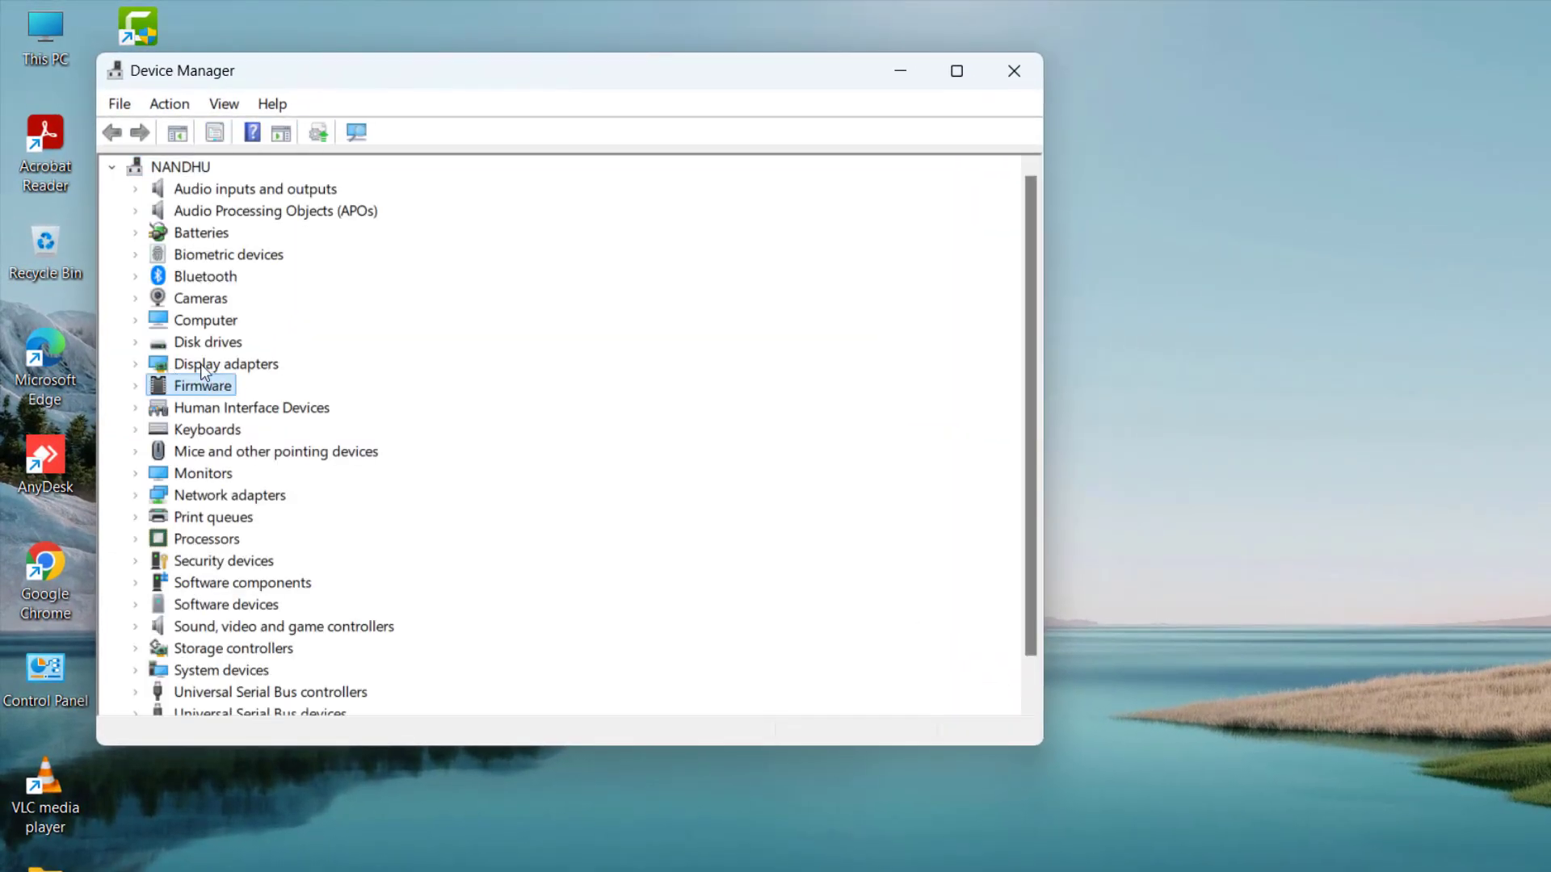
Expand the Display adapters category and start a driver update for the Intel(R) Iris(R) Xe Graphics device.
{"action": "left_click", "coordinate": [144, 367]}
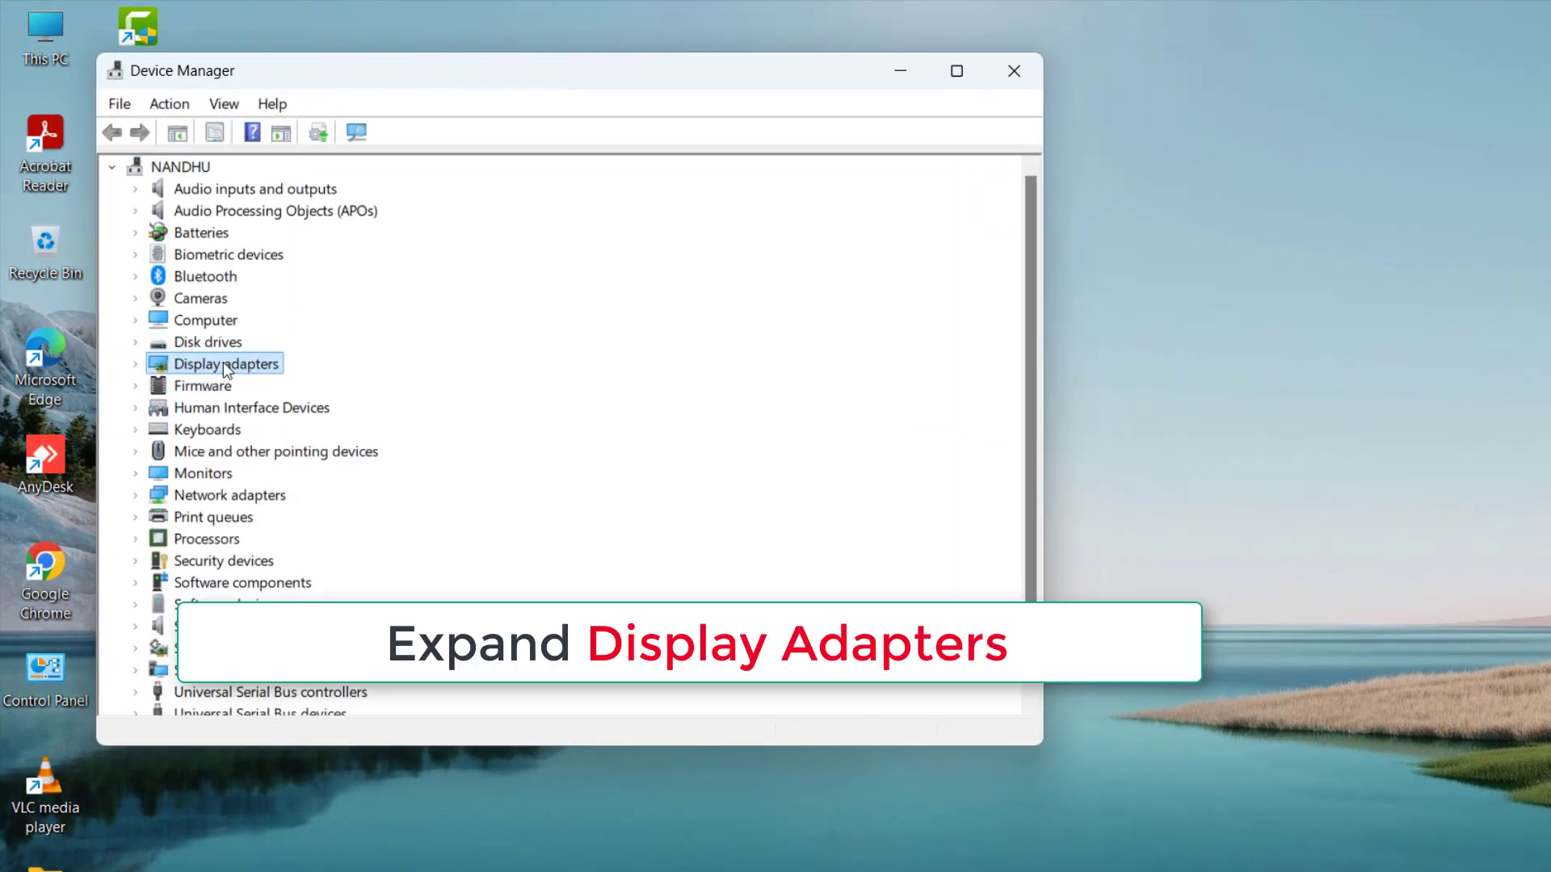
{"action": "left_click", "coordinate": [137, 363]}
{"action": "left_click", "coordinate": [266, 386]}
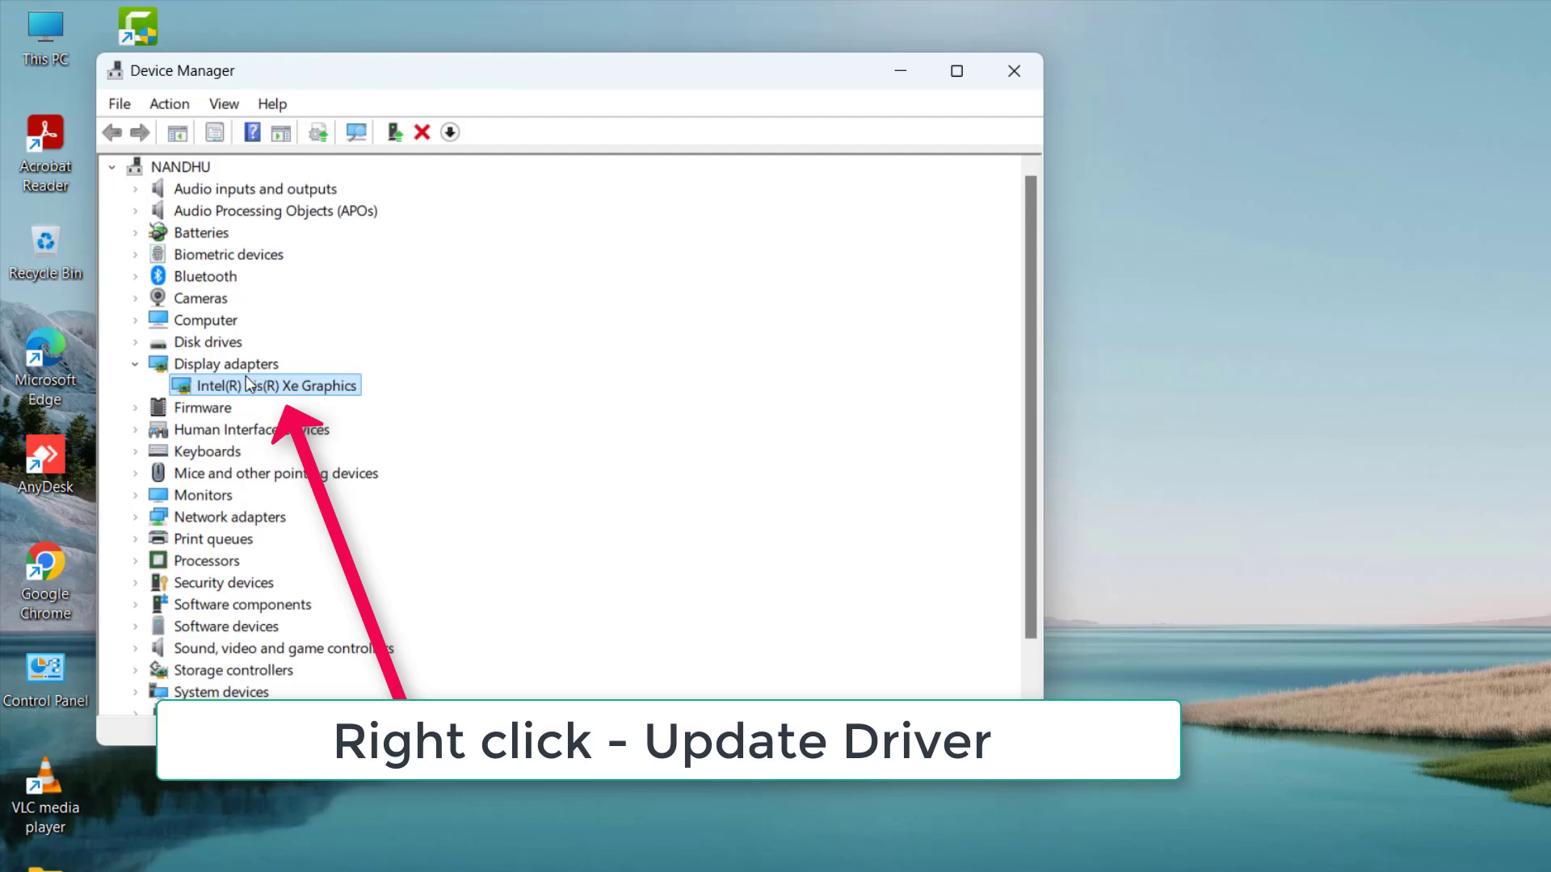
{"action": "right_click", "coordinate": [314, 390]}
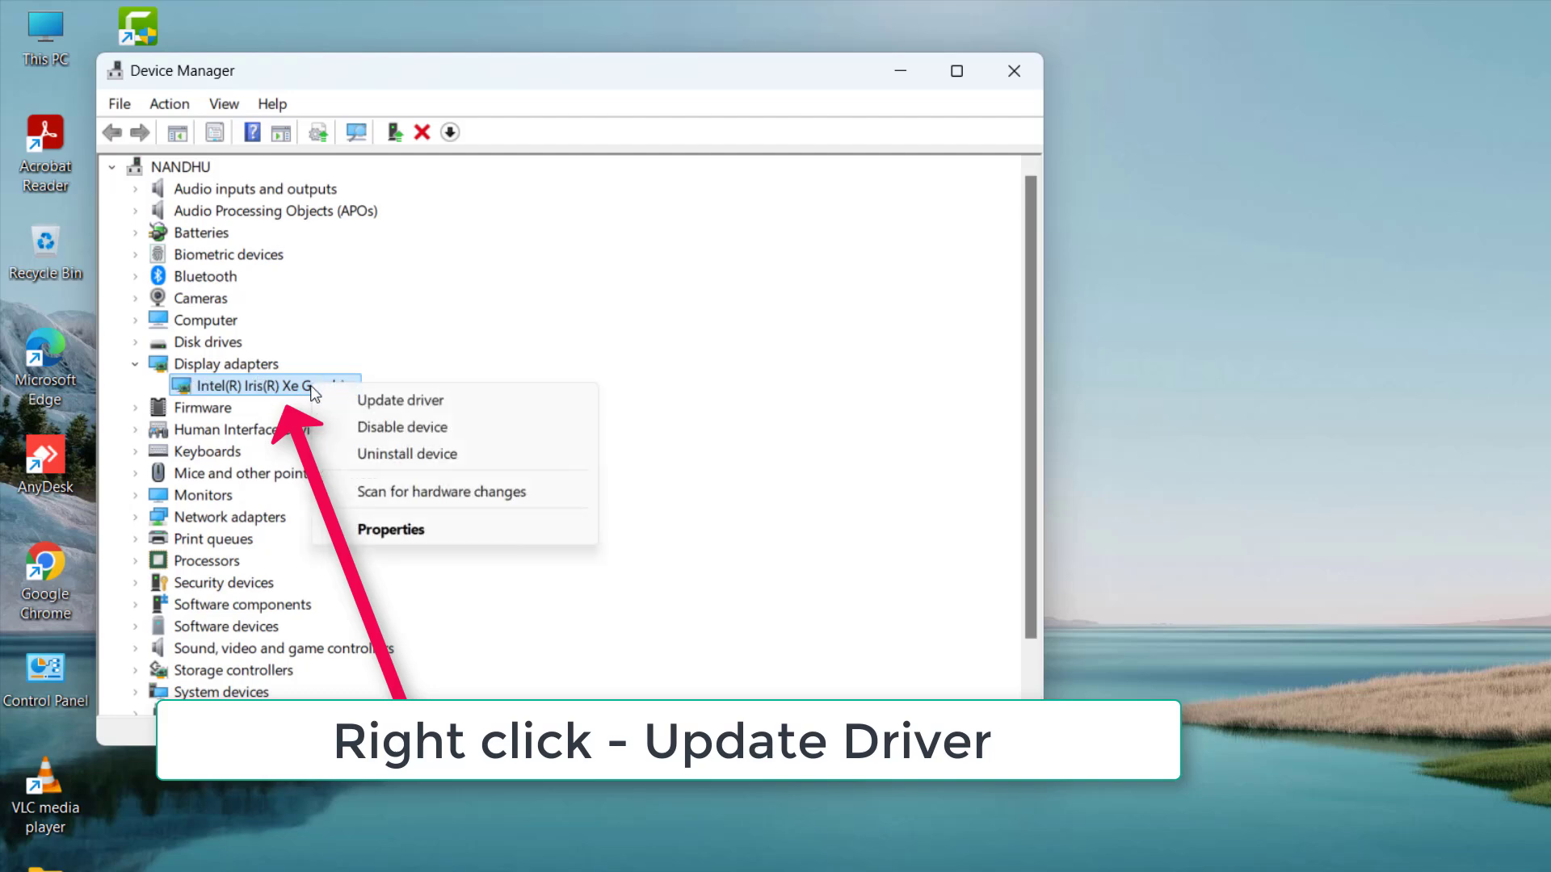
{"action": "left_click", "coordinate": [454, 404]}
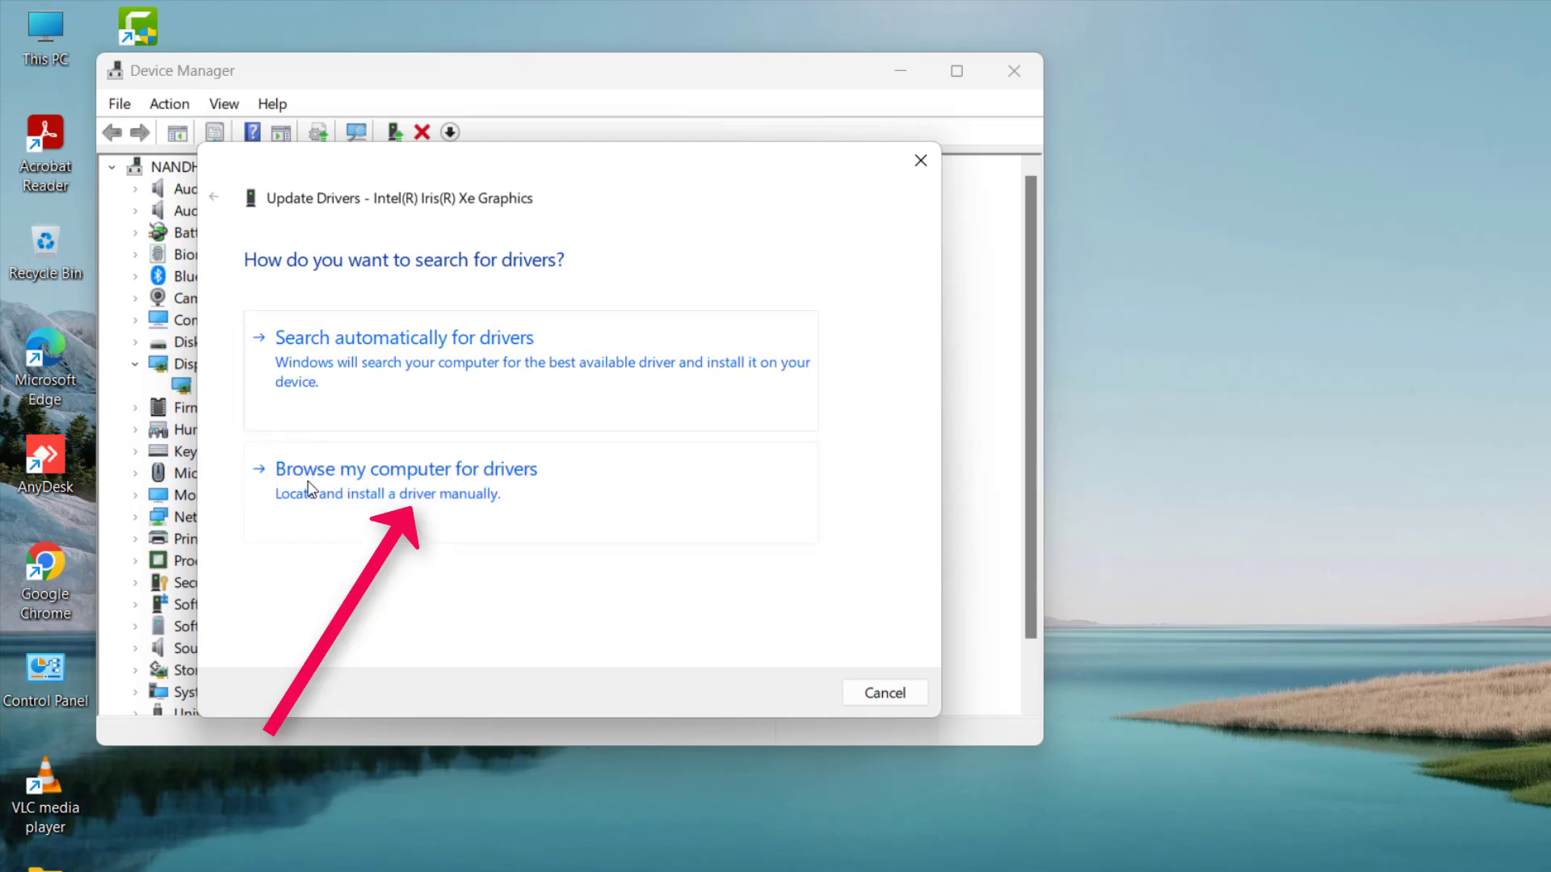
Browse the computer for drivers, pick Intel(R) Iris(R) Xe Graphics from the list of available drivers and install it.
{"action": "left_click", "coordinate": [476, 477]}
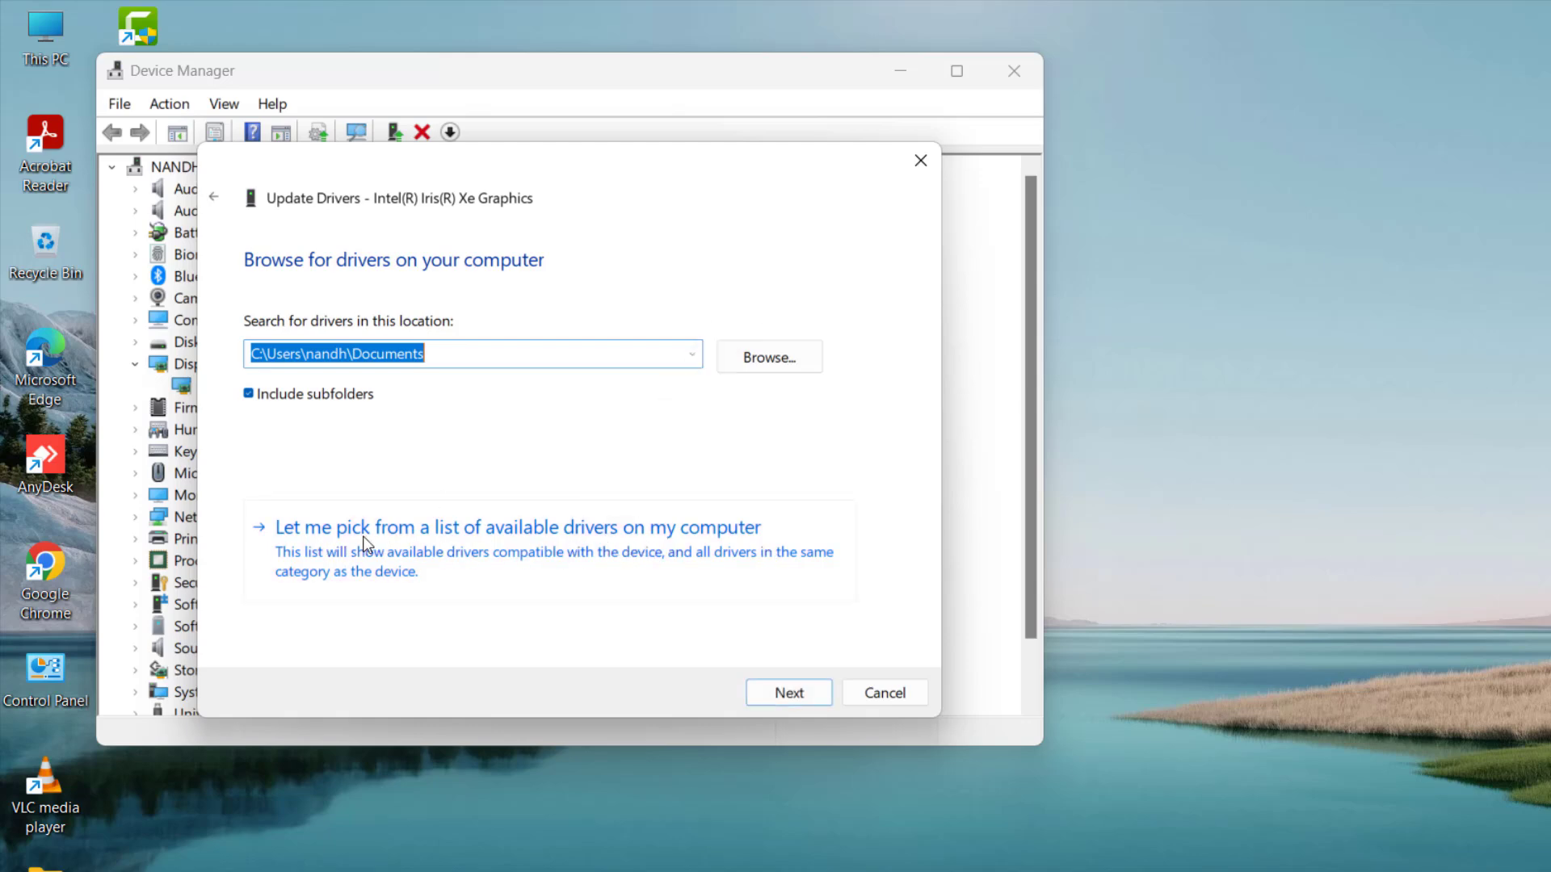
{"action": "left_click", "coordinate": [570, 553]}
{"action": "left_click", "coordinate": [400, 480]}
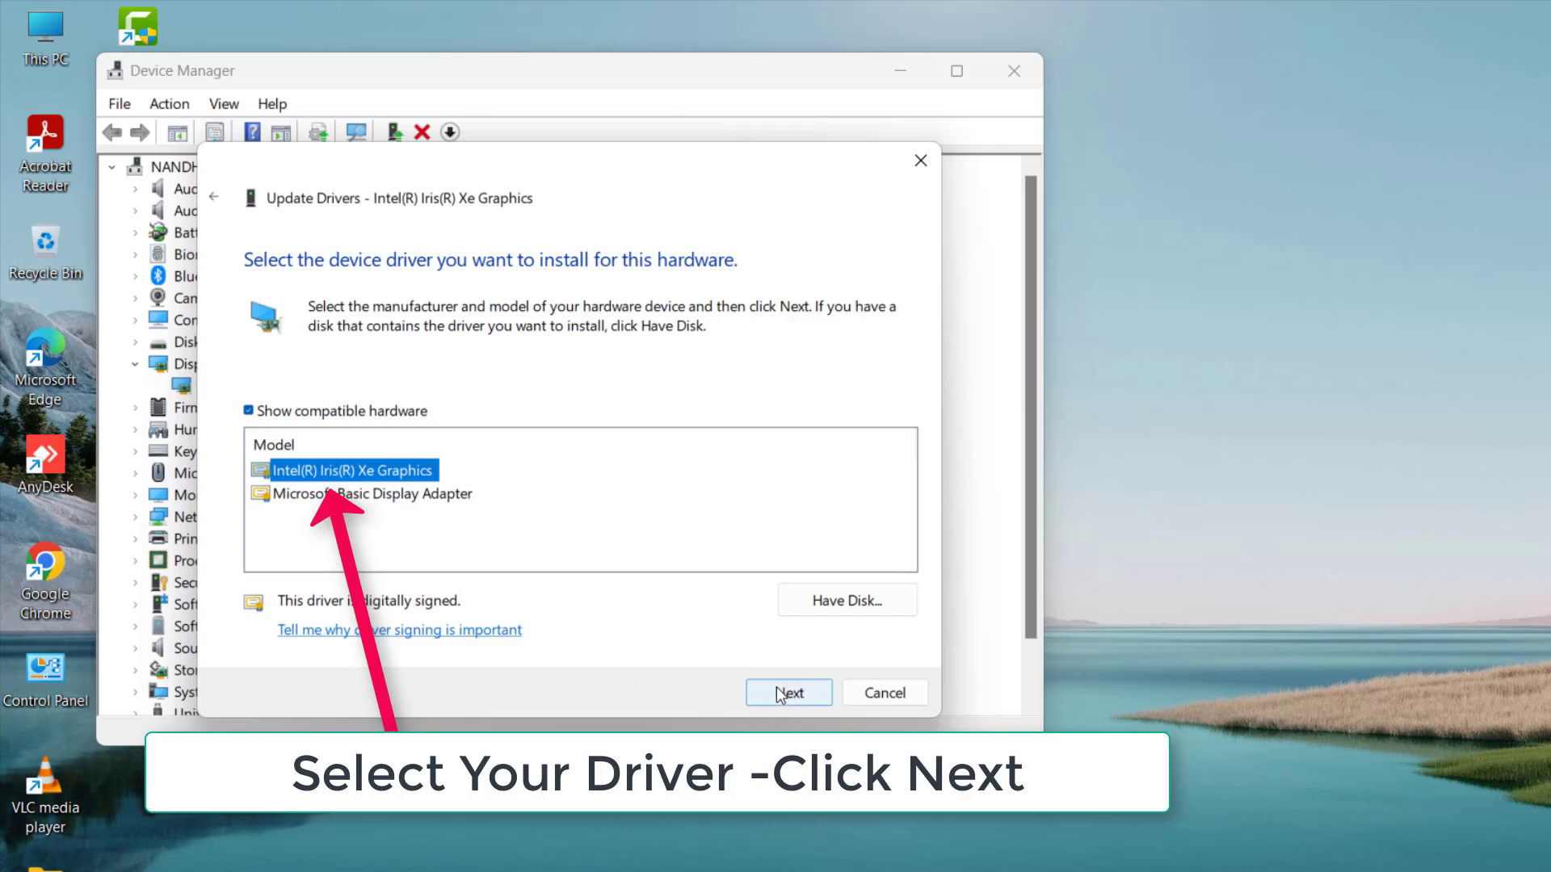
{"action": "left_click", "coordinate": [805, 700]}
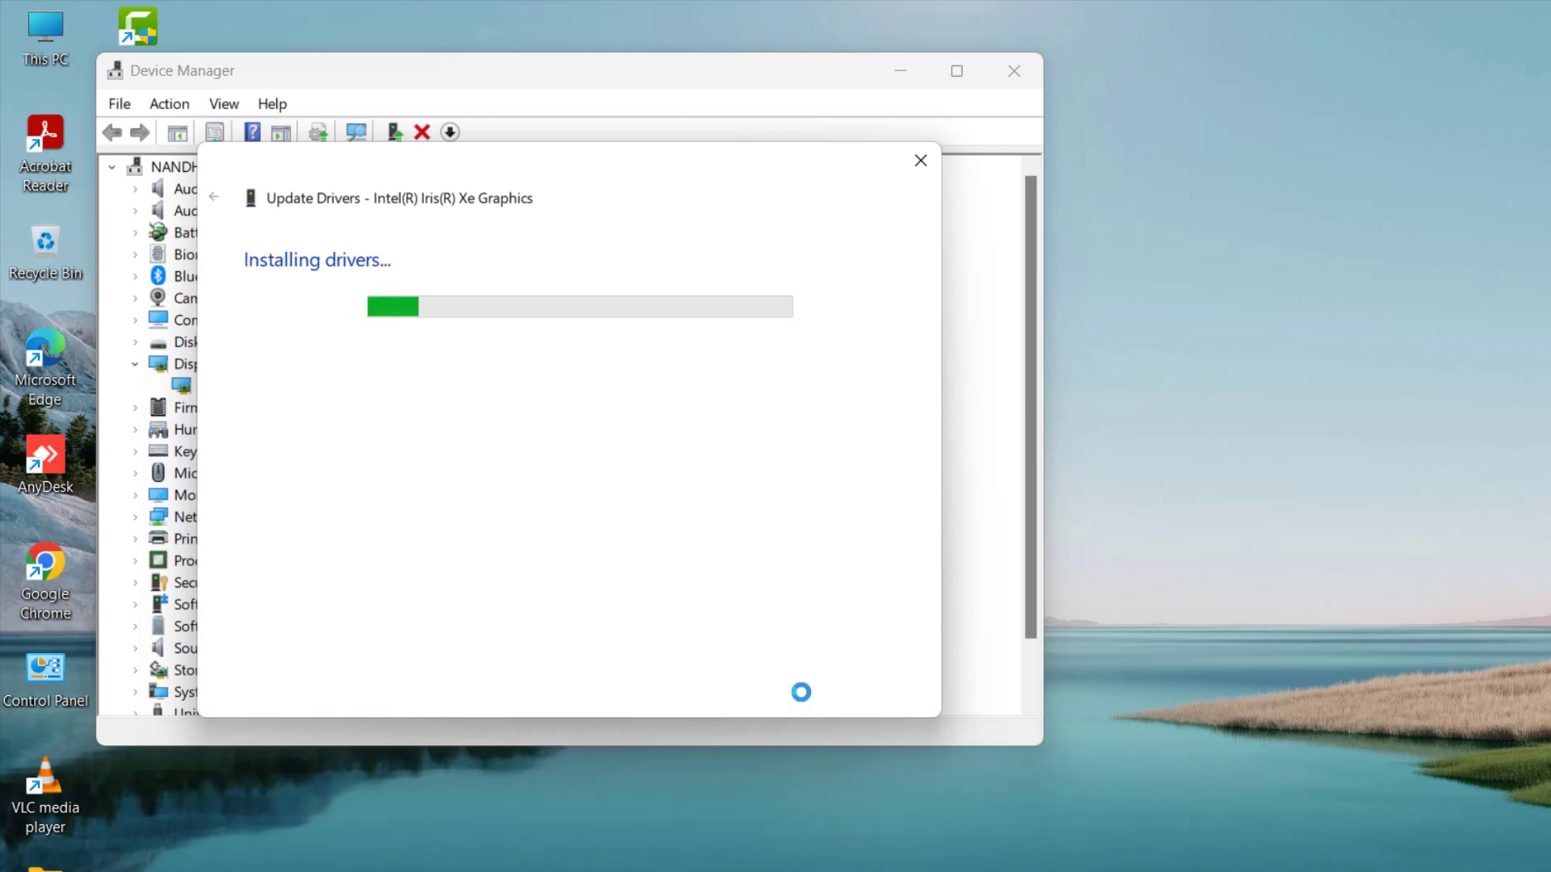